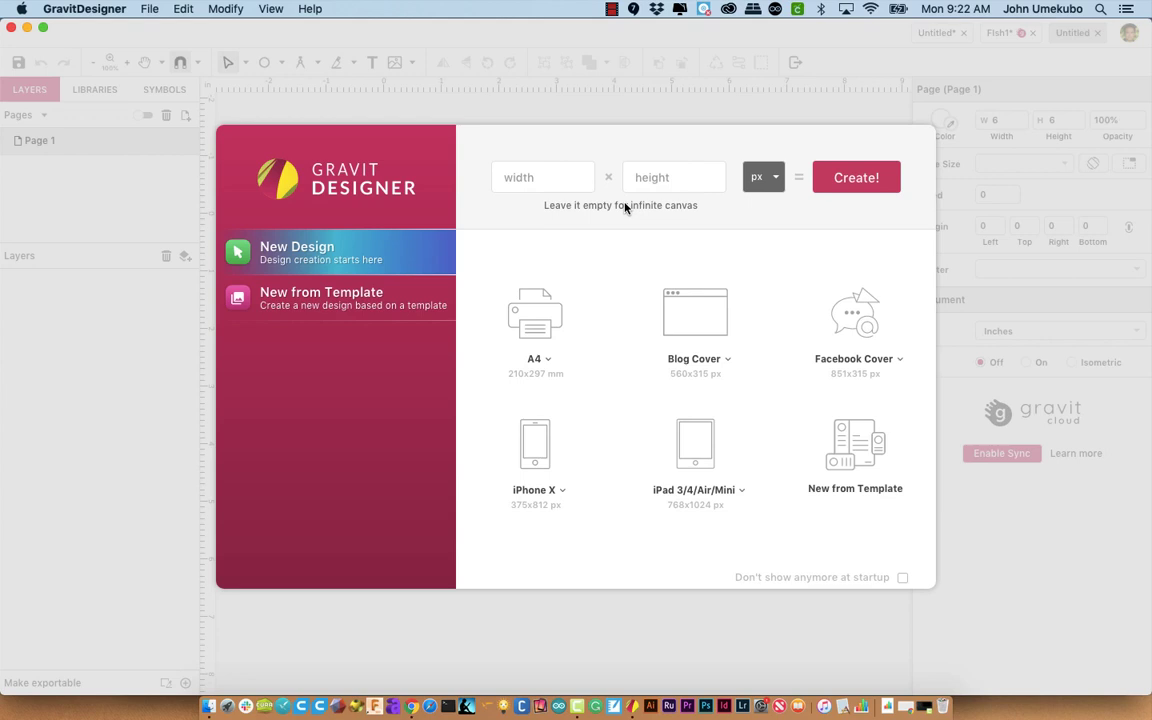
Create a new blank design 8 inches wide by 8 inches high
left_click(776, 180)
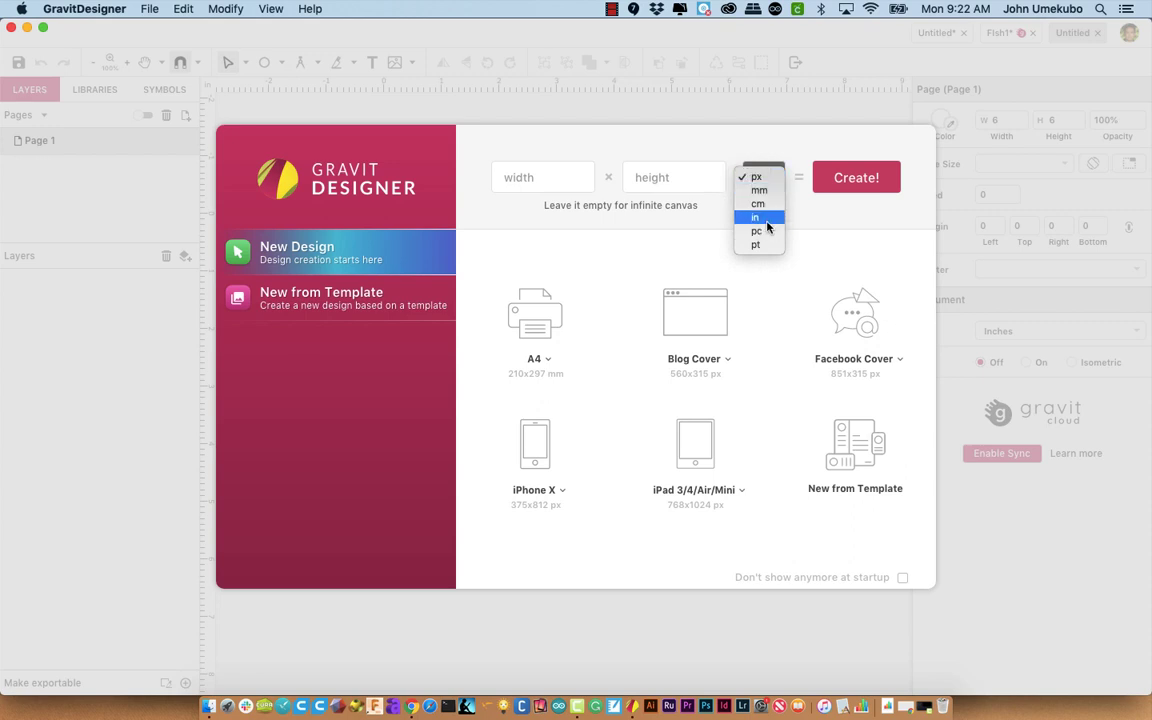
left_click(755, 217)
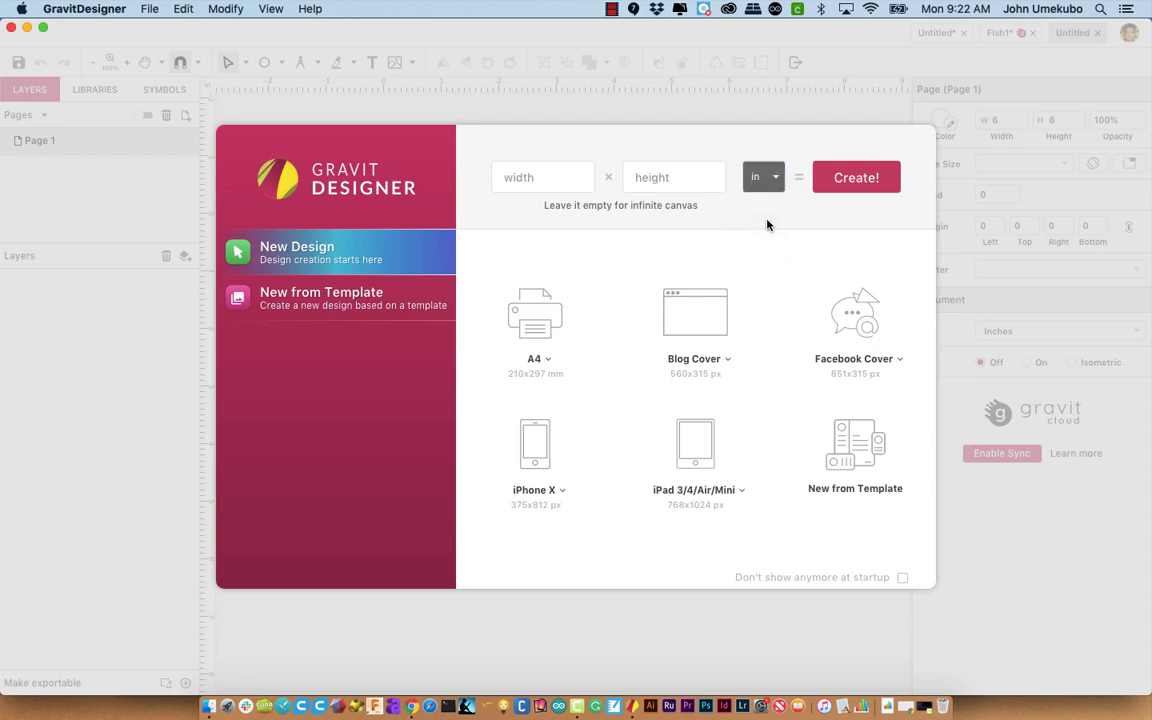
left_click(524, 174)
type("8")
key("Tab")
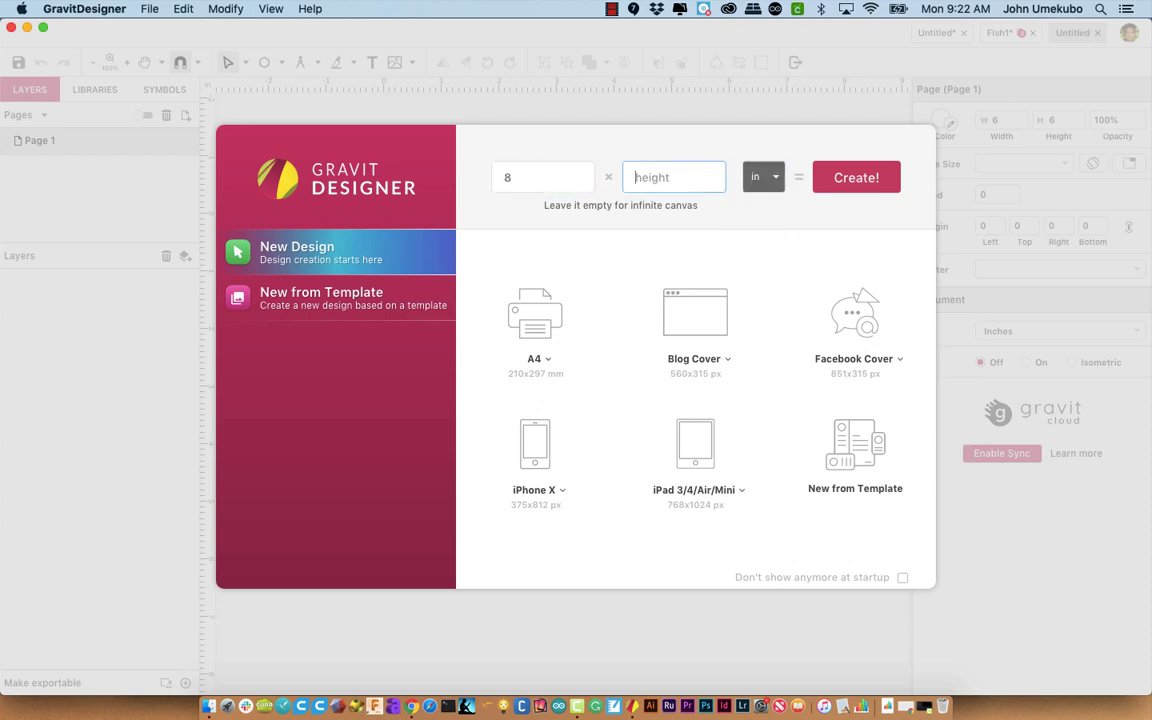
type("8")
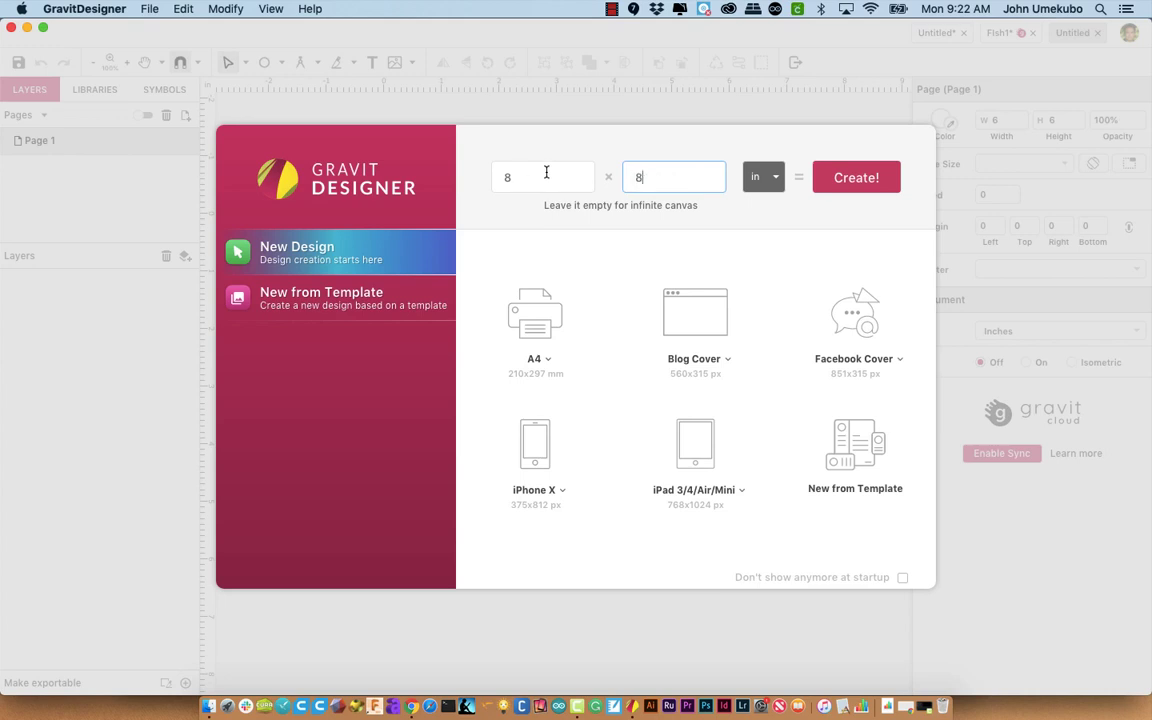
left_click(860, 178)
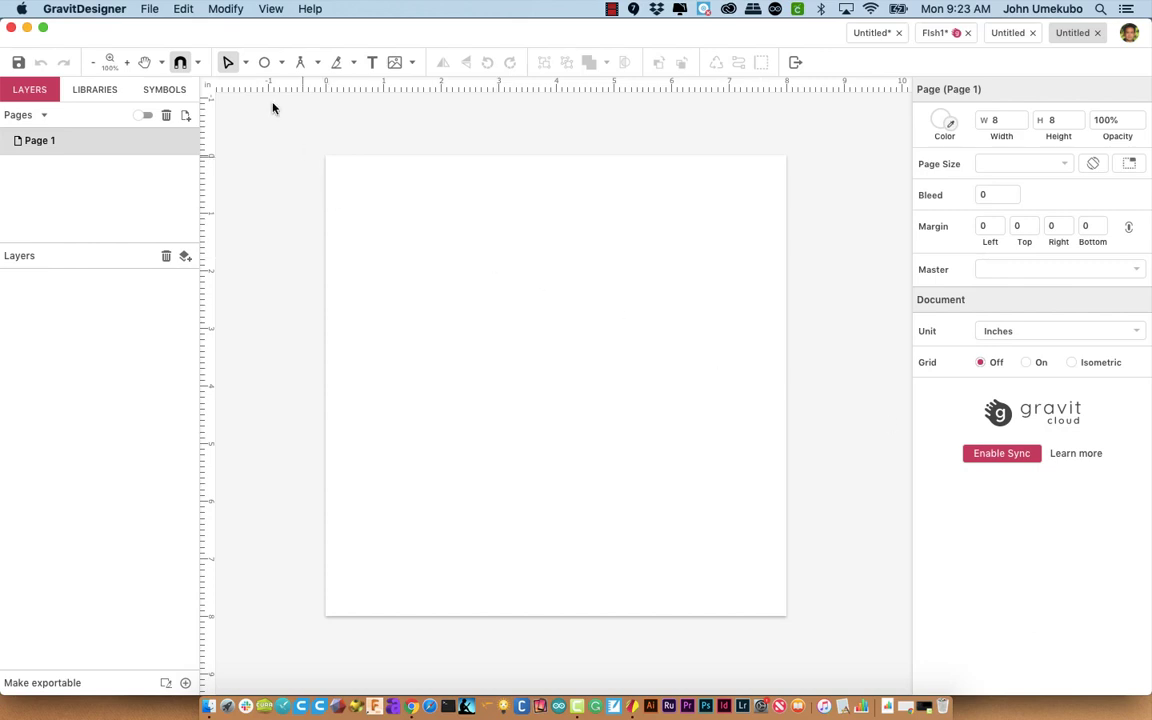
Draw a rectangle about 3.56 by 1.83 in on the upper part of the page
left_click(282, 63)
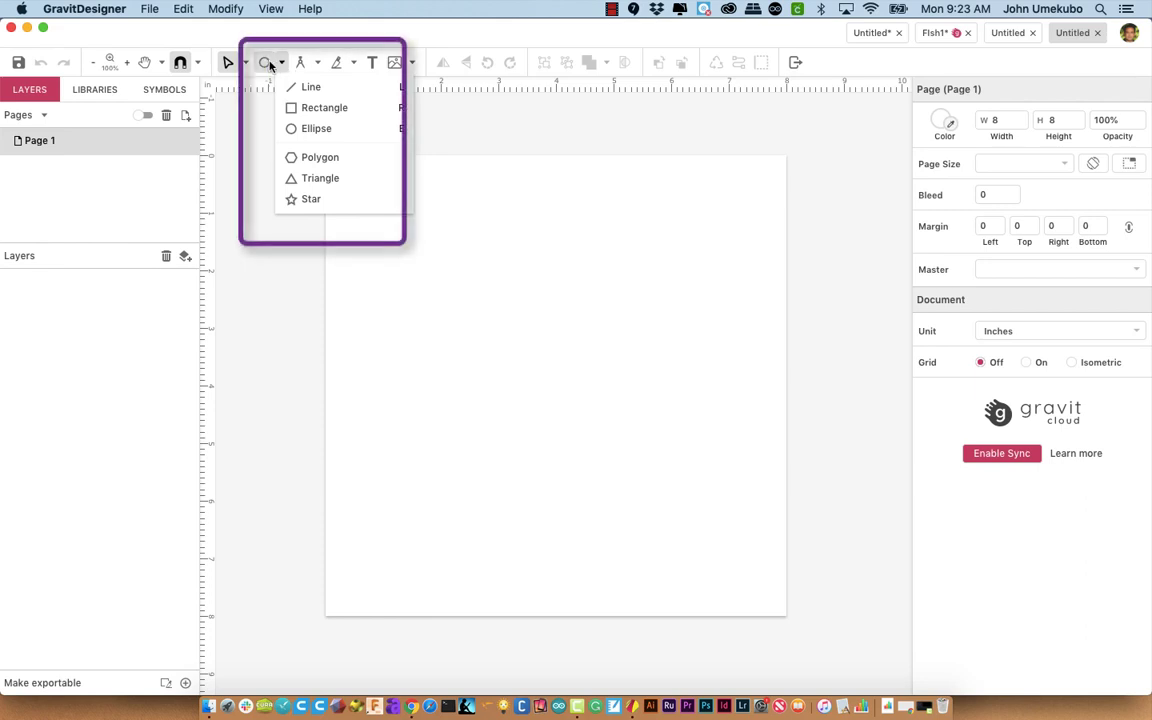
left_click(287, 107)
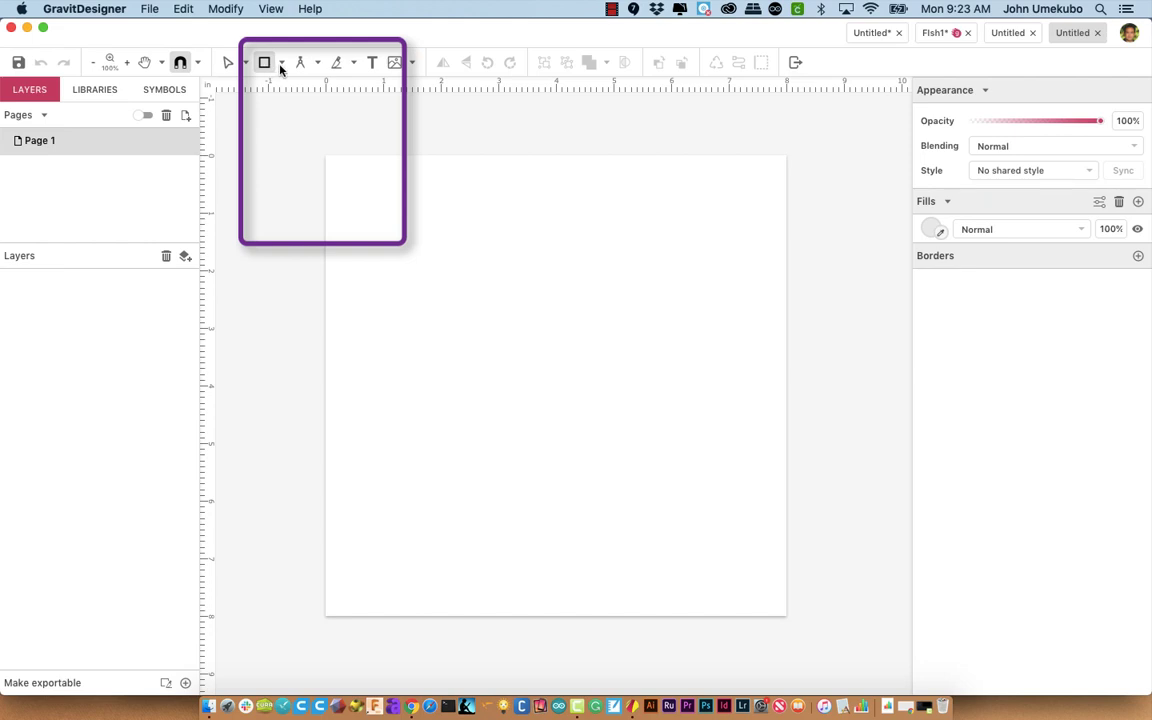
left_click(281, 66)
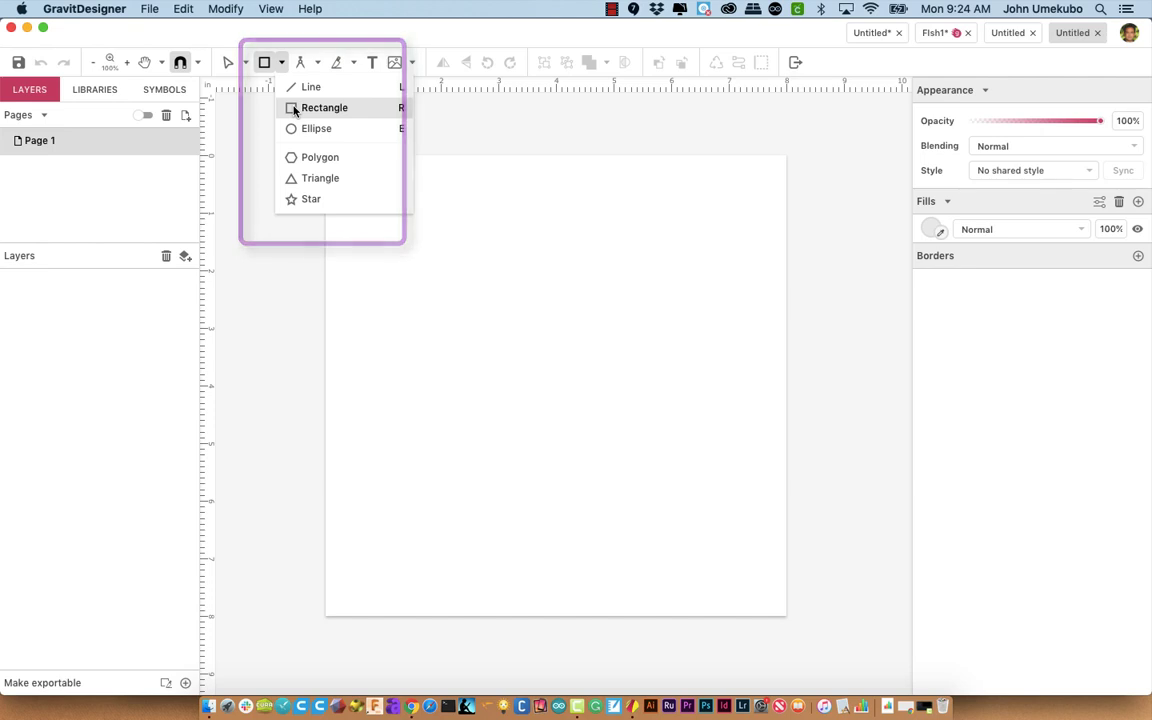
left_click(300, 107)
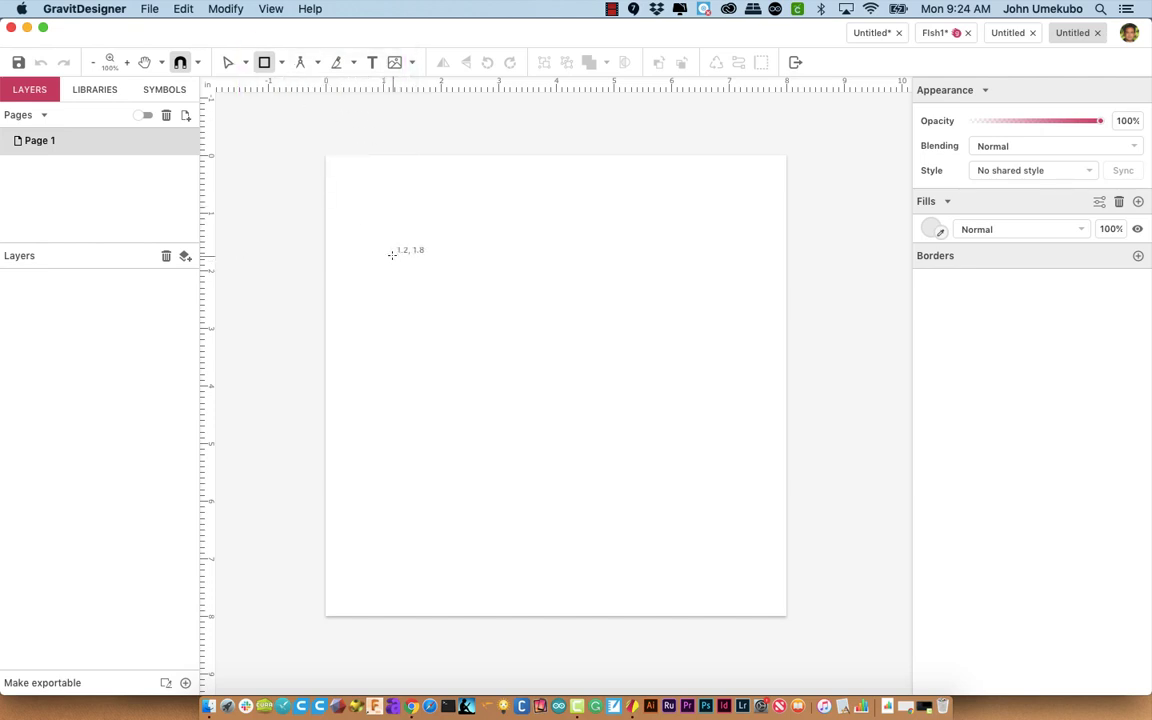
left_click_drag(392, 255, 597, 361)
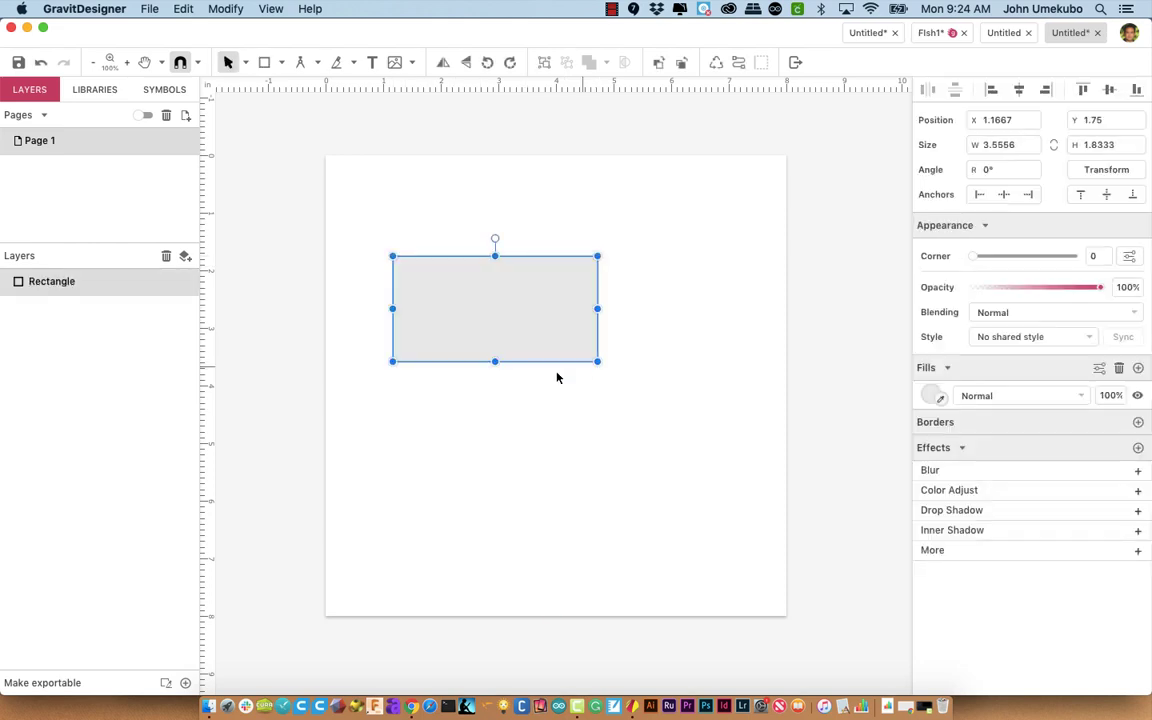
Draw a square about 1.78 in wide below the rectangle and move it to about X 4.72, Y 3.01, against the rectangle's right edge
left_click(264, 62)
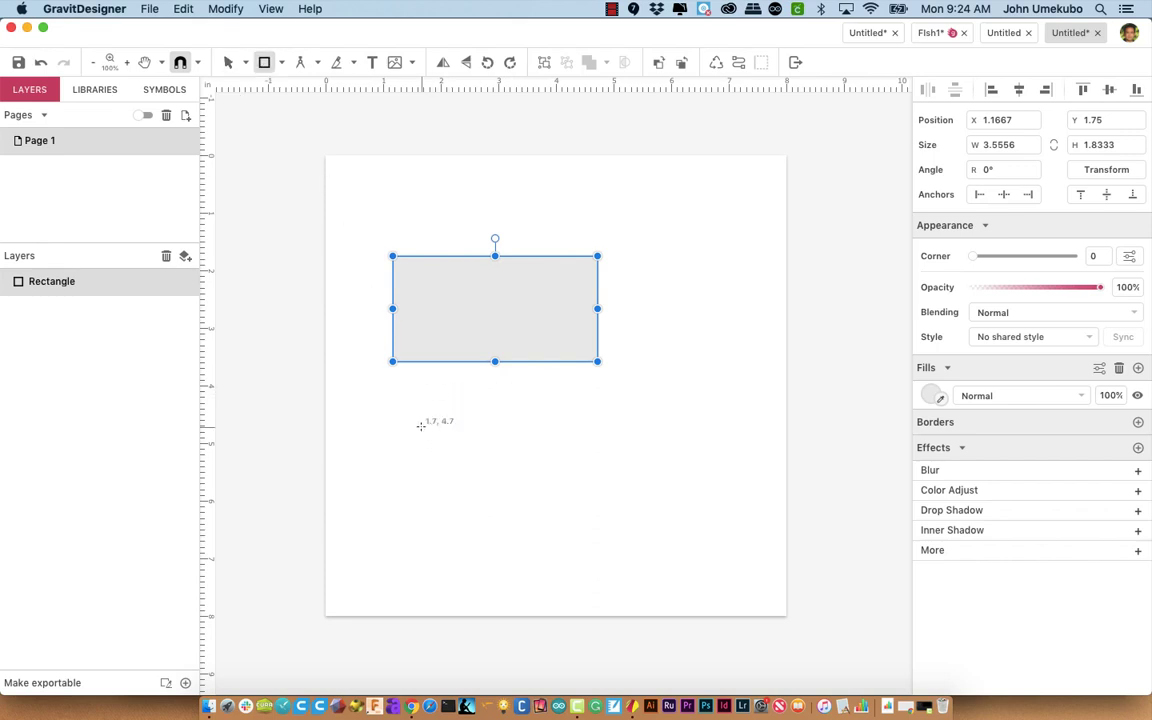
left_click_drag(421, 427, 523, 530)
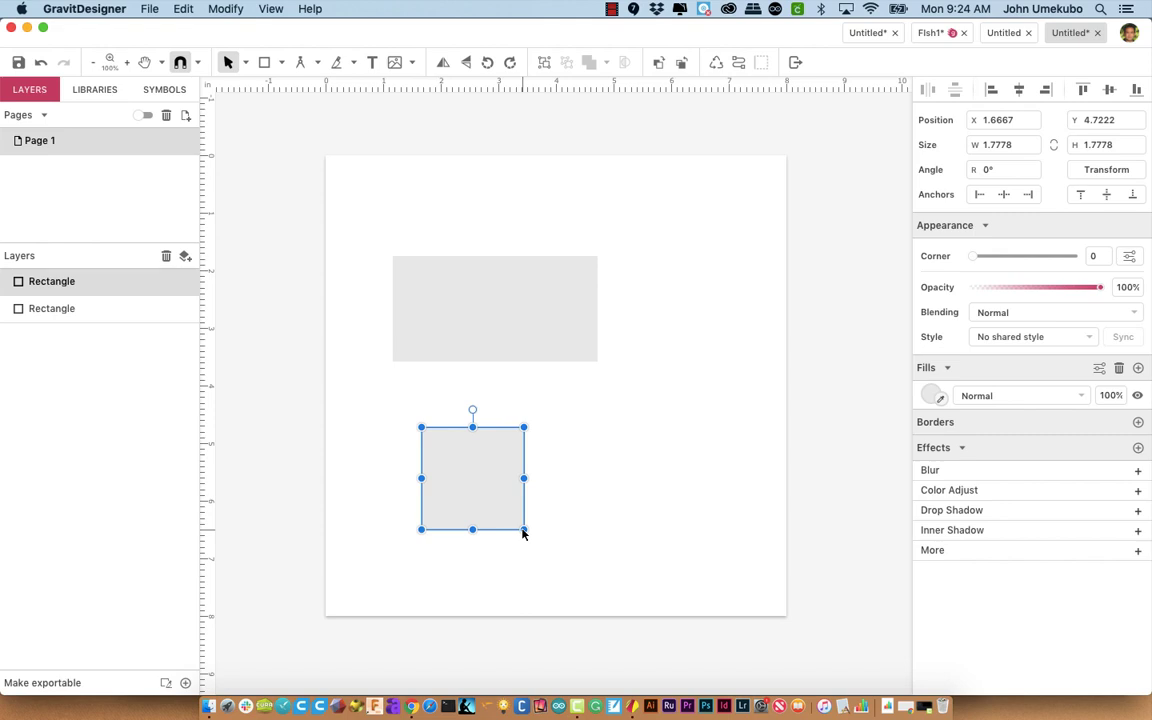
left_click_drag(473, 456, 715, 383)
left_click_drag(576, 378, 656, 386)
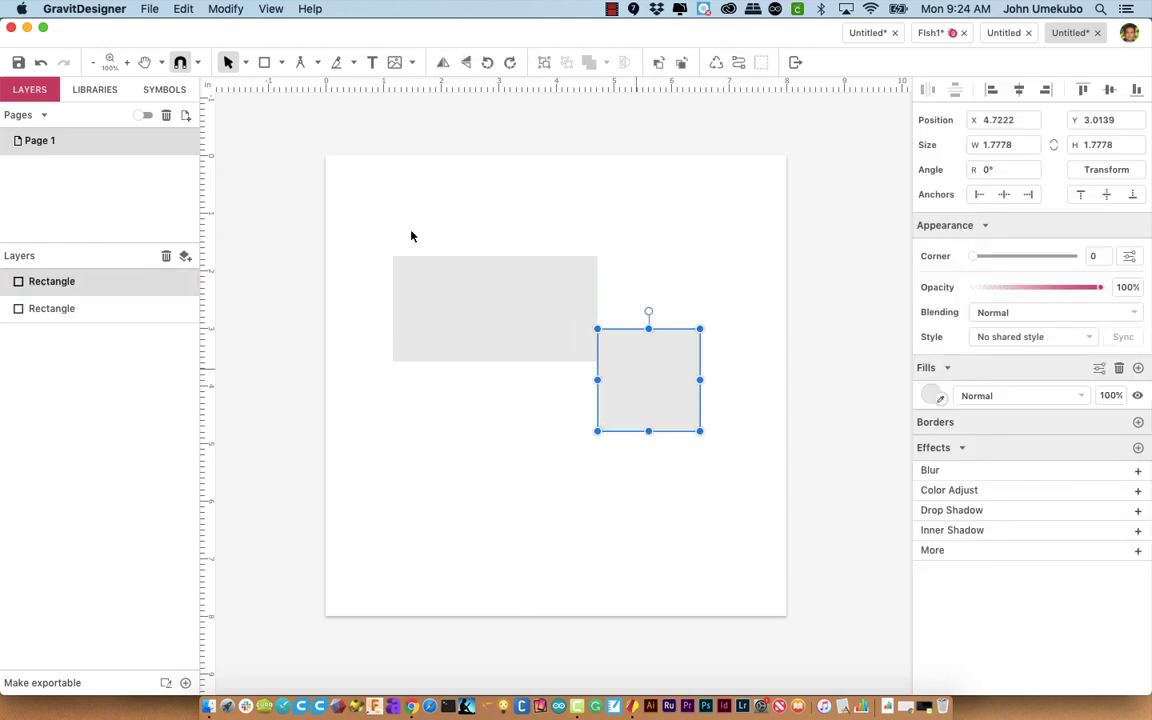
Draw a nearly circular ellipse about 1.78 by 1.82 in below the rectangle, aligned with its left edge
left_click(281, 63)
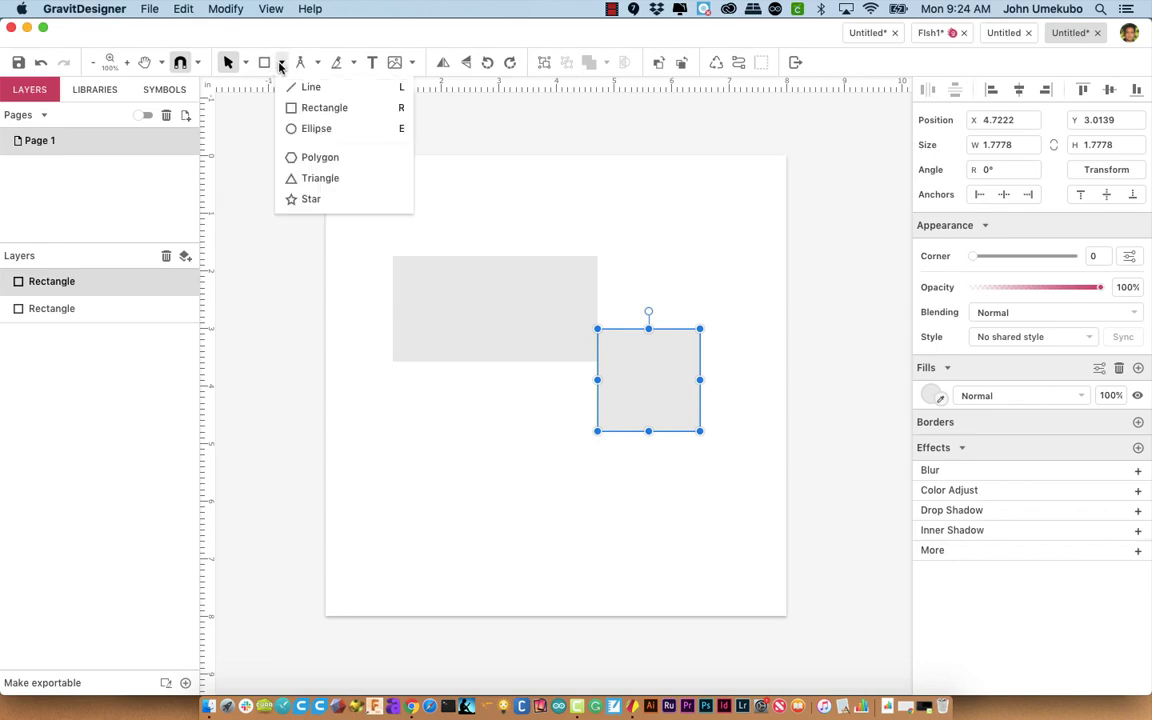
left_click(291, 130)
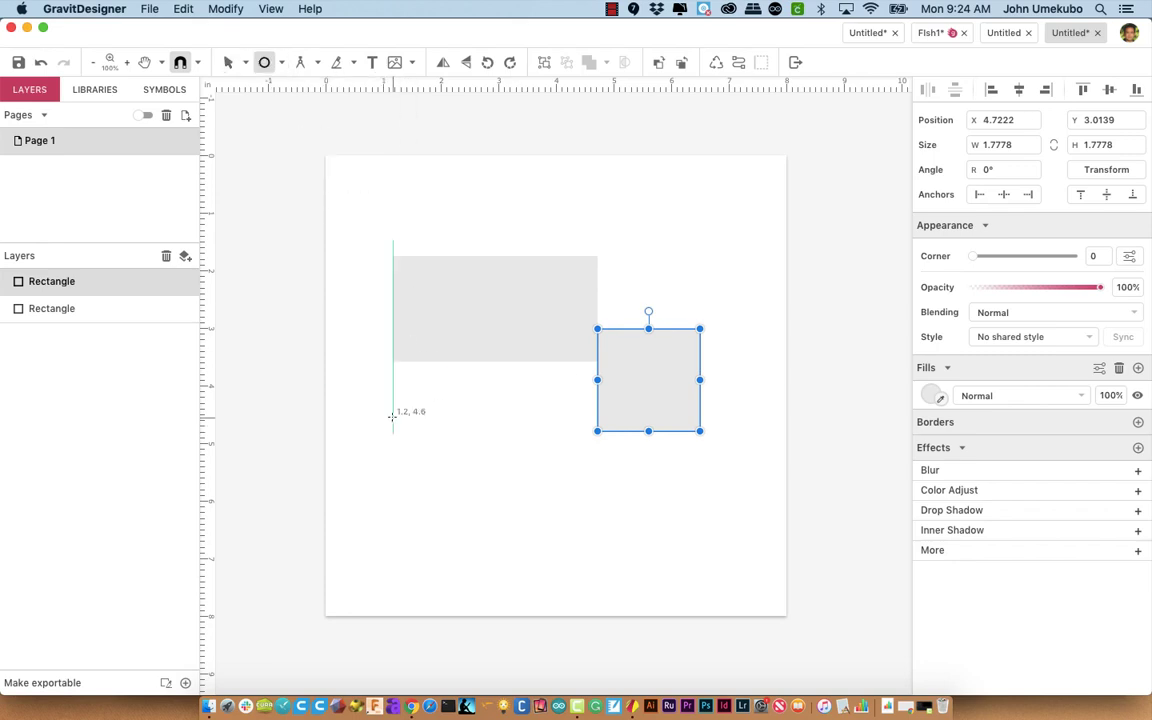
left_click_drag(393, 418, 494, 521)
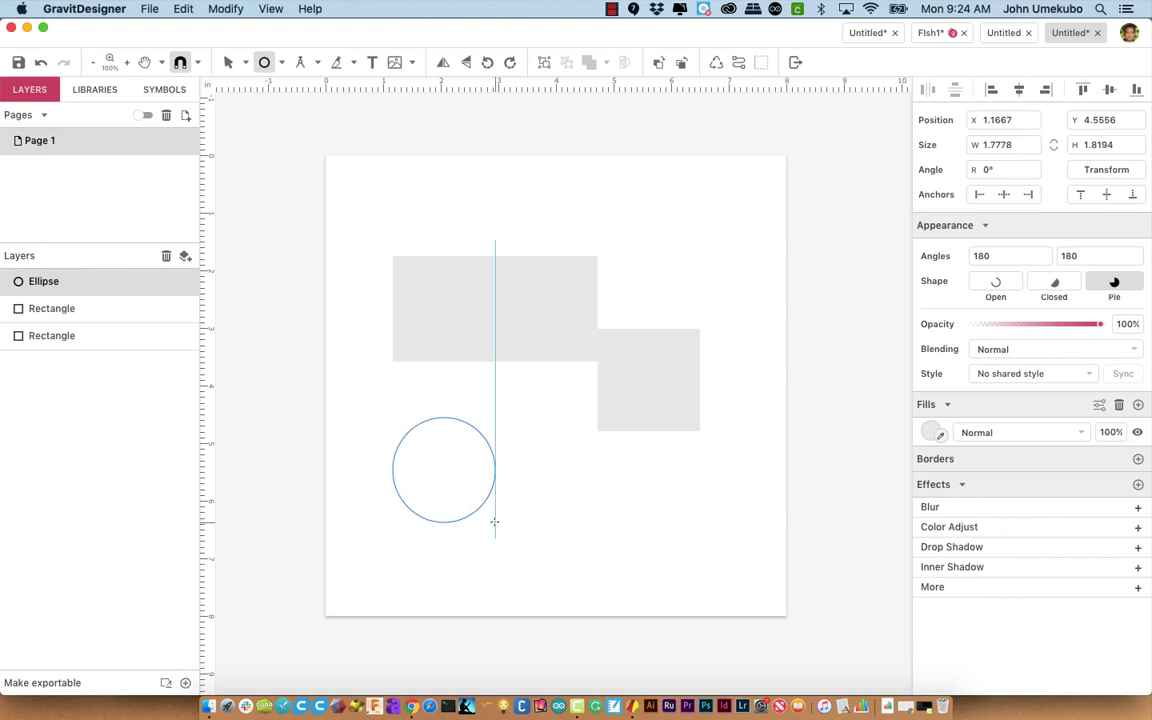
left_click_drag(494, 521, 495, 522)
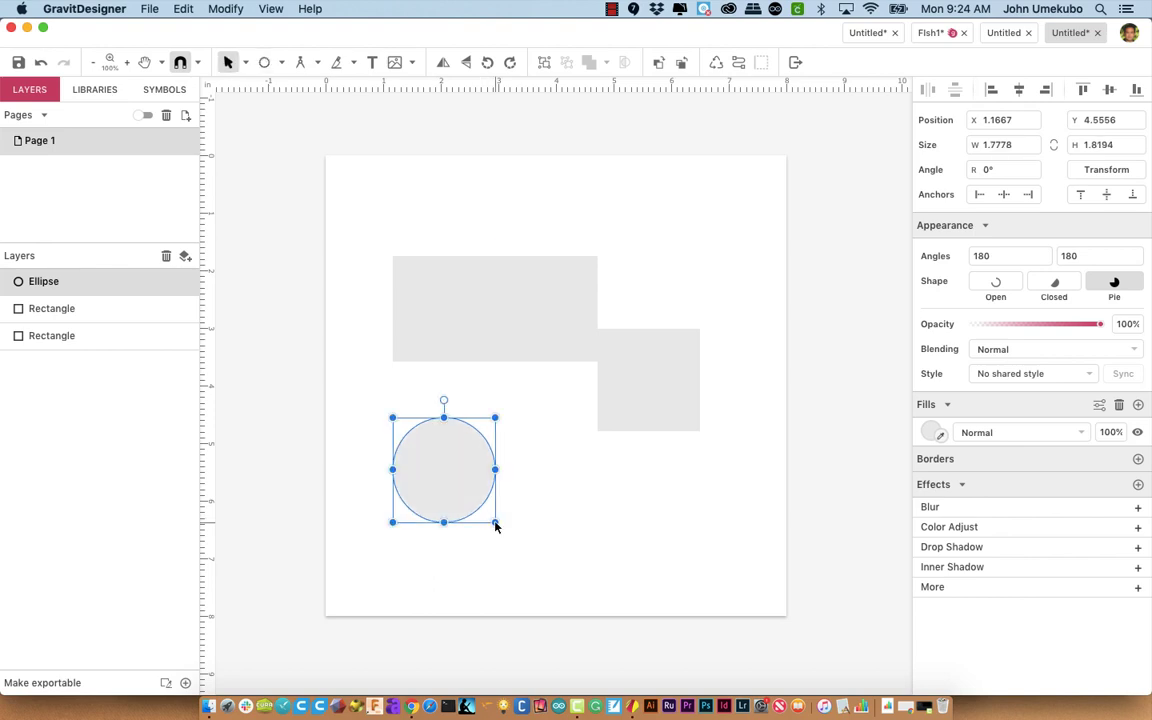
Move the large rectangle up and left, away from the square, to about X 0.68, Y 0.93
left_click(571, 347)
left_click(634, 378)
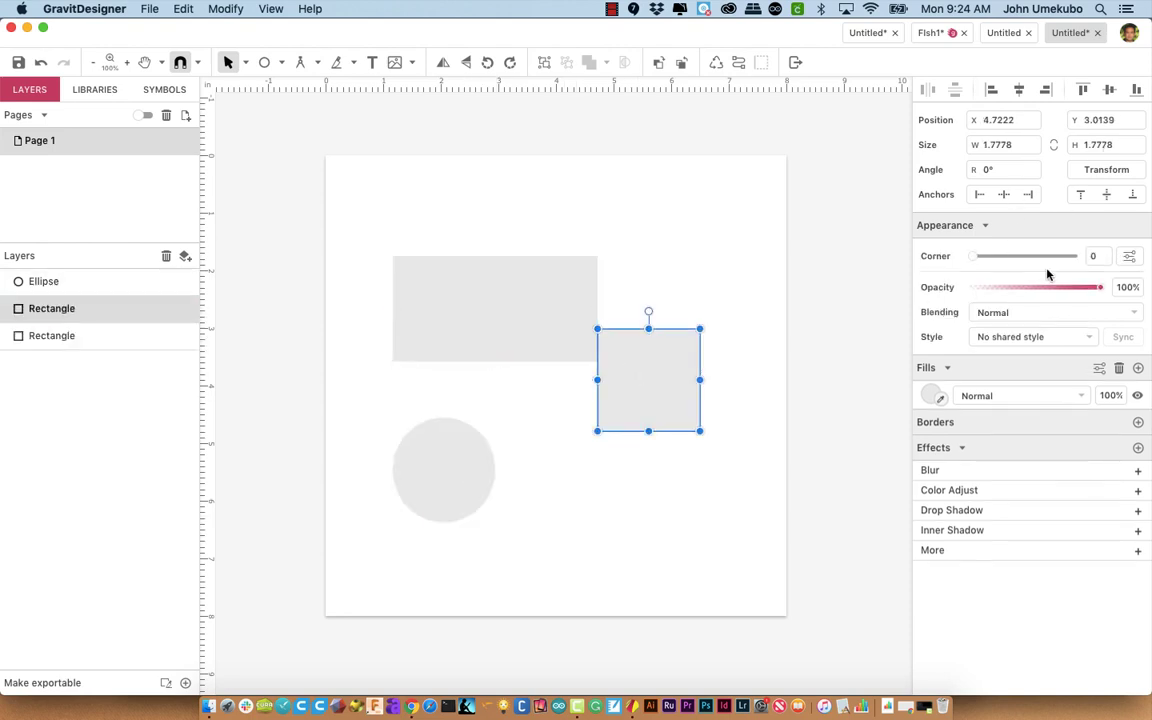
left_click(458, 437)
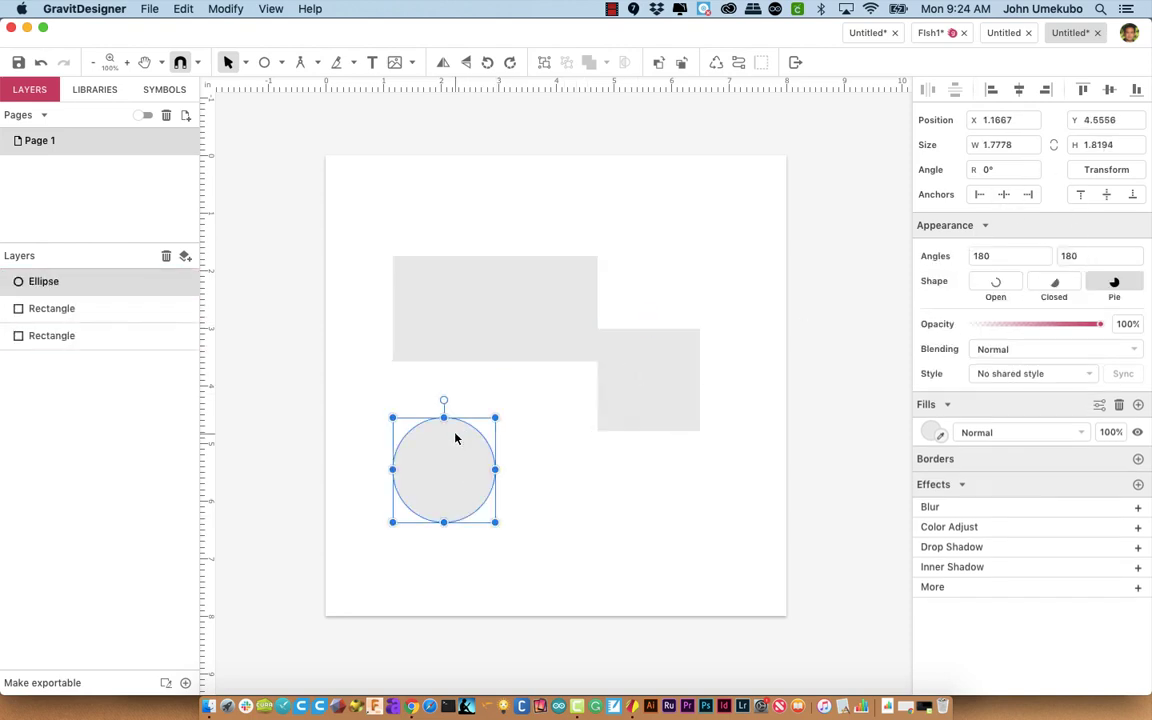
left_click(492, 341)
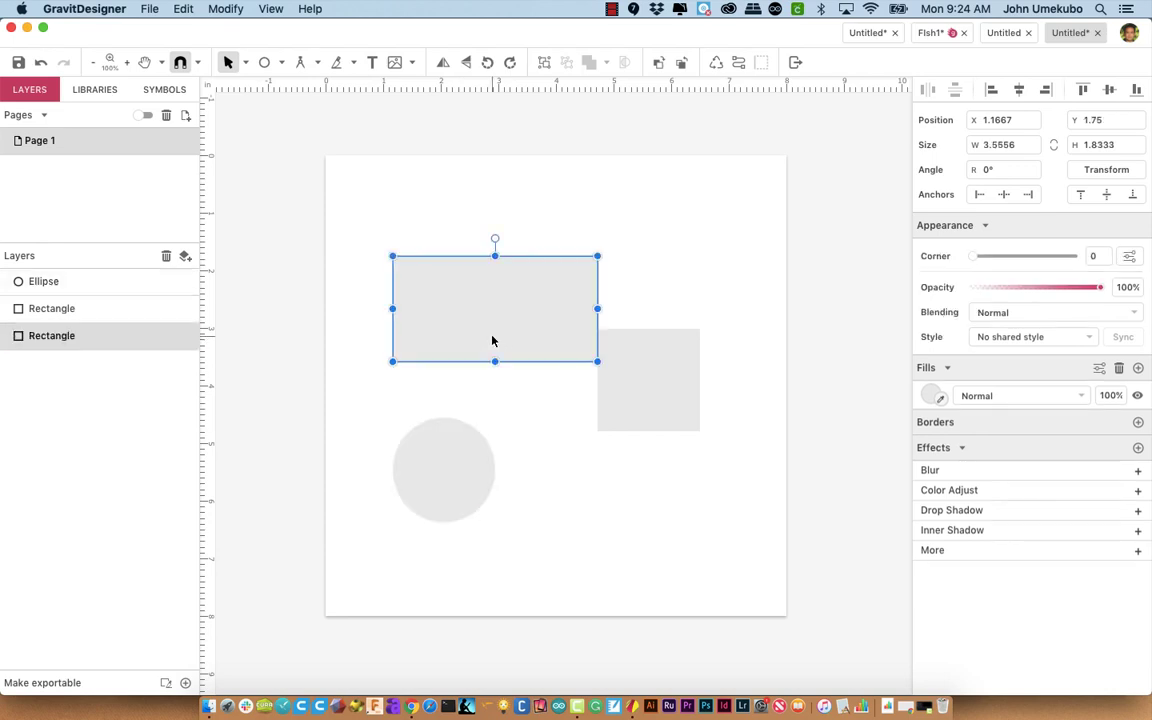
left_click_drag(527, 314, 500, 266)
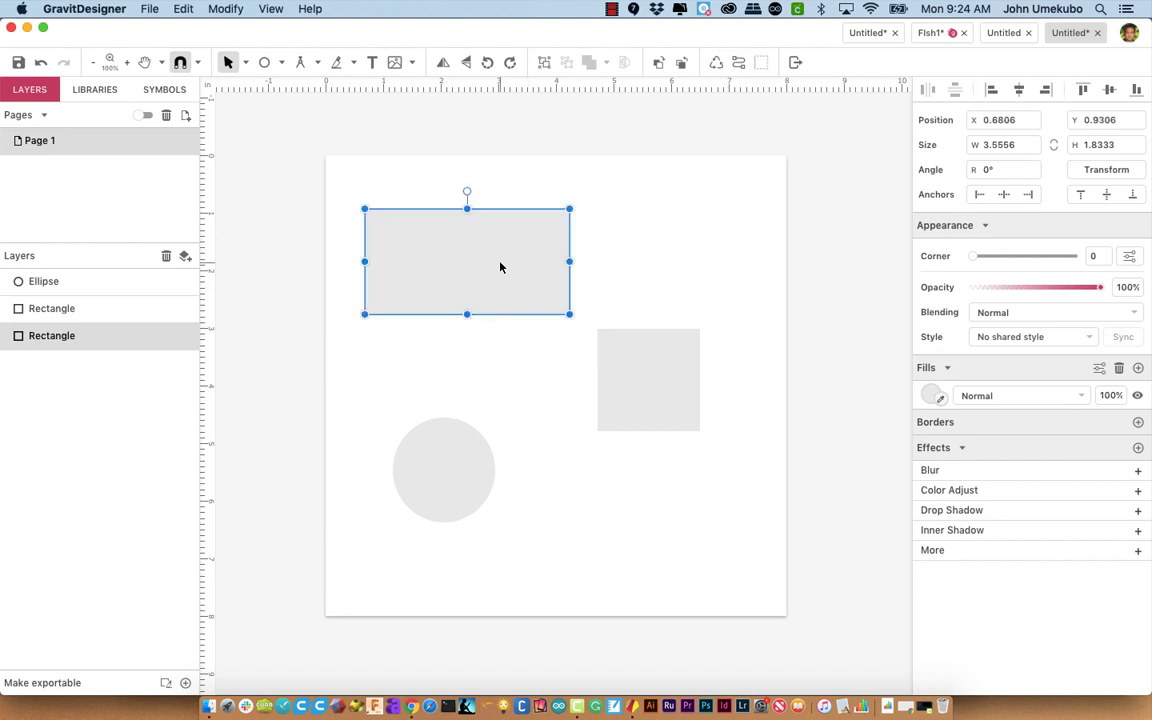
Fill the large rectangle with dark navy blue, #31315E
left_click(933, 398)
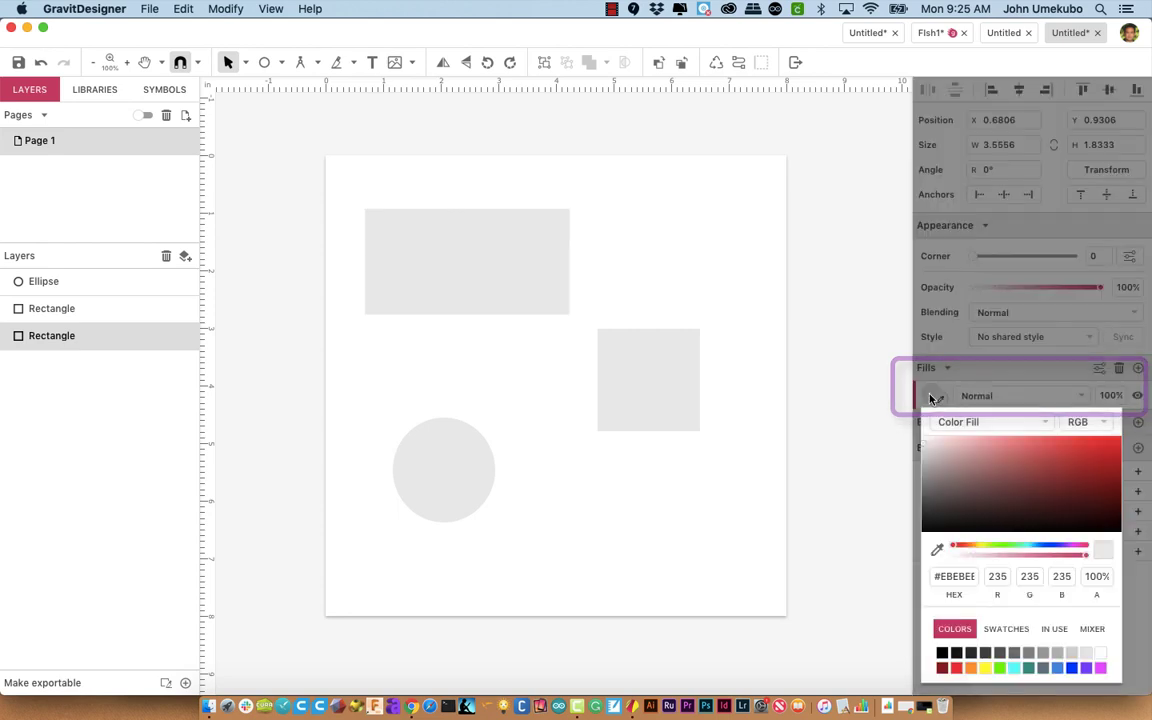
left_click(1075, 476)
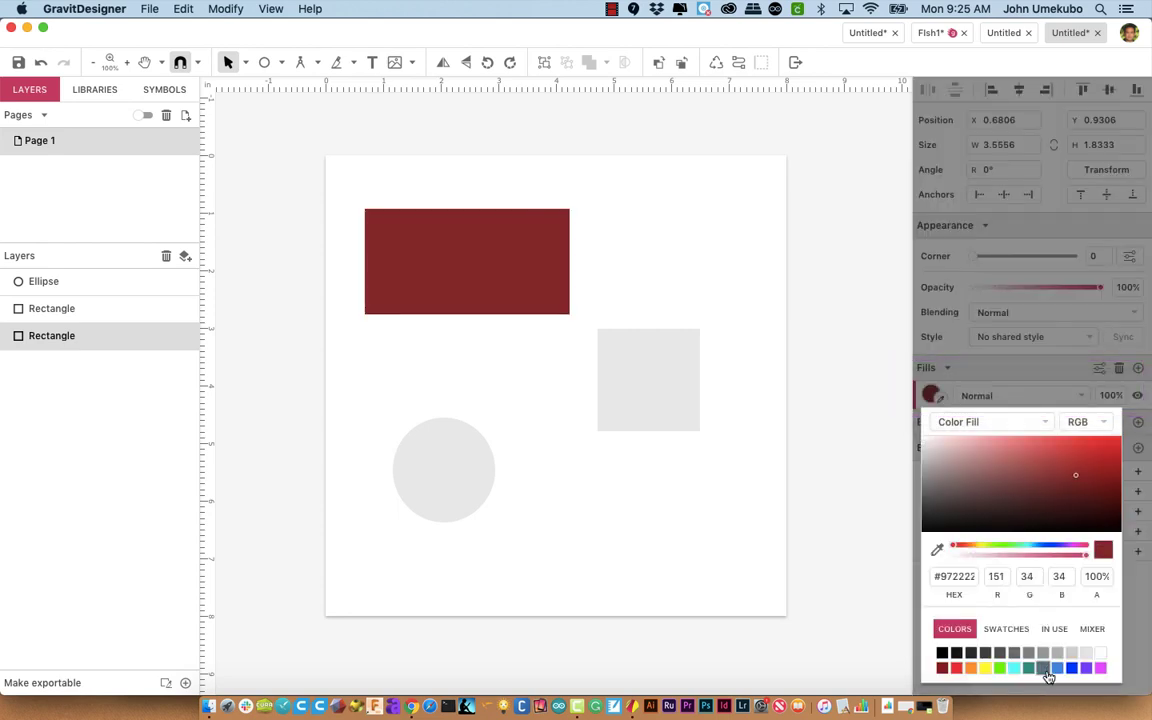
left_click(1058, 668)
left_click(1071, 668)
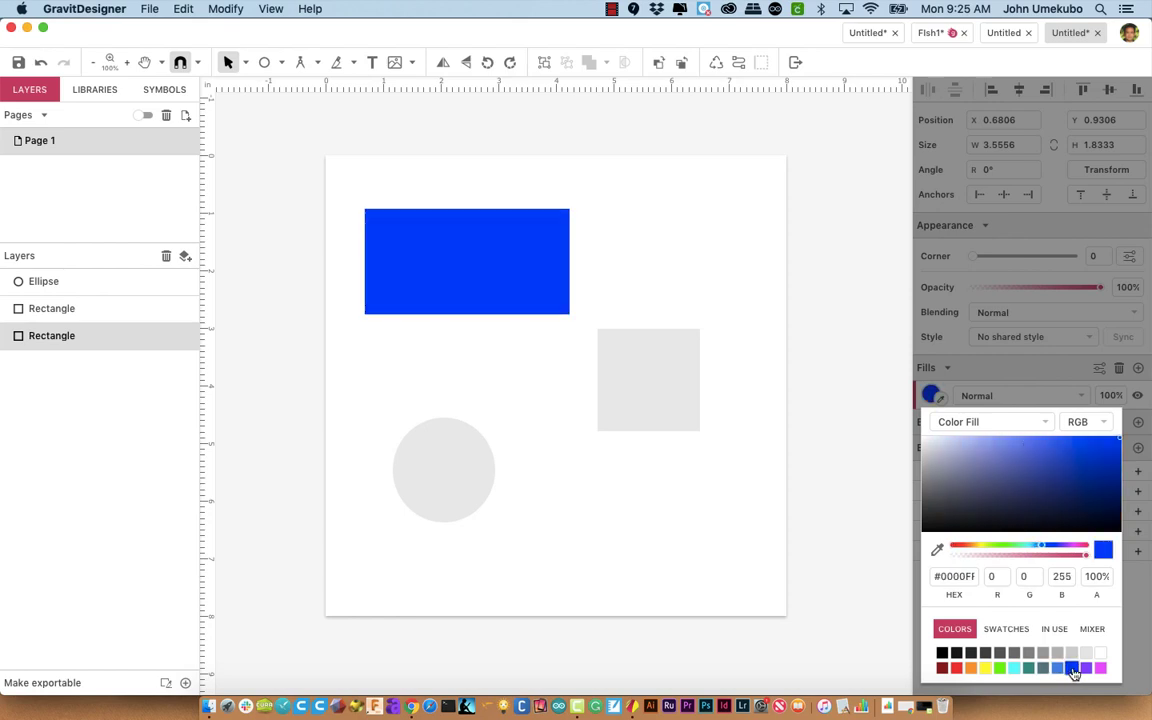
left_click(1017, 501)
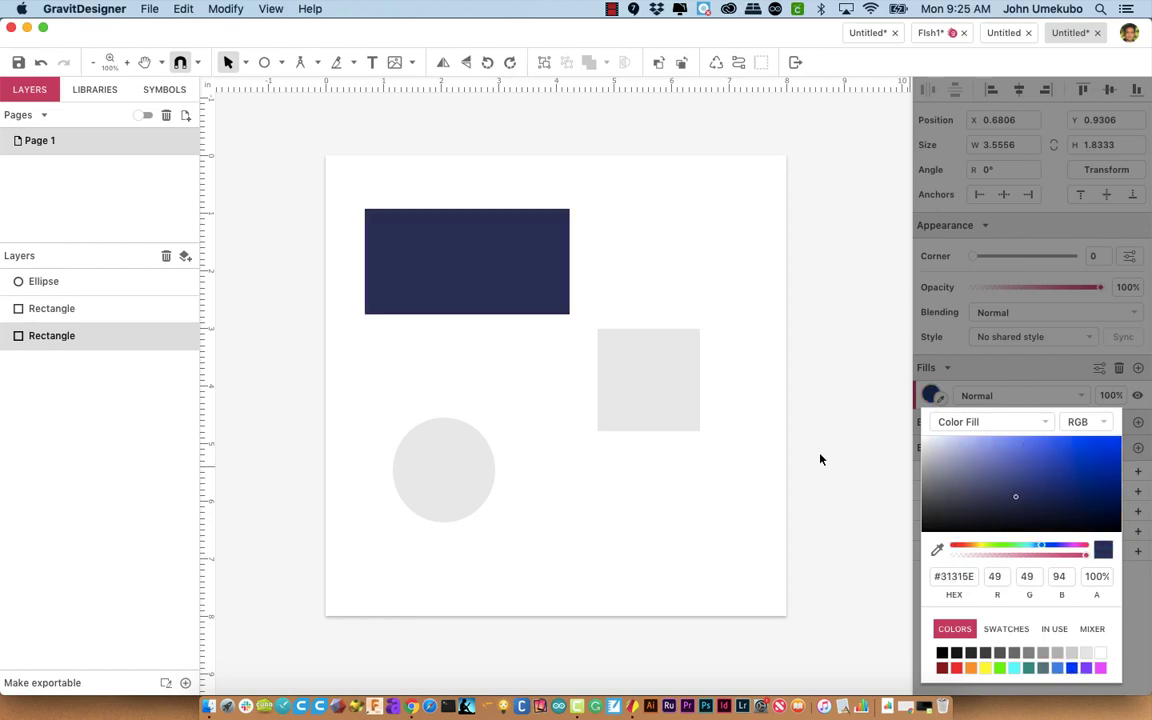
Fill the square with yellow, #FFFF00, and deselect it
left_click(679, 390)
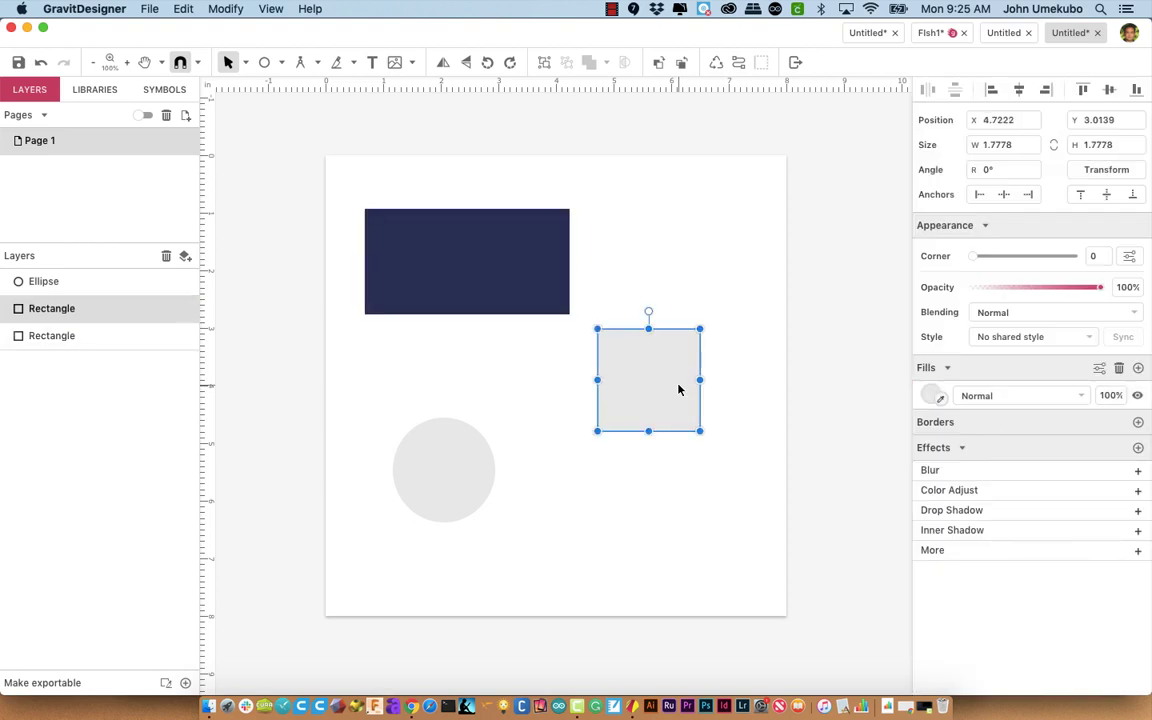
left_click(931, 395)
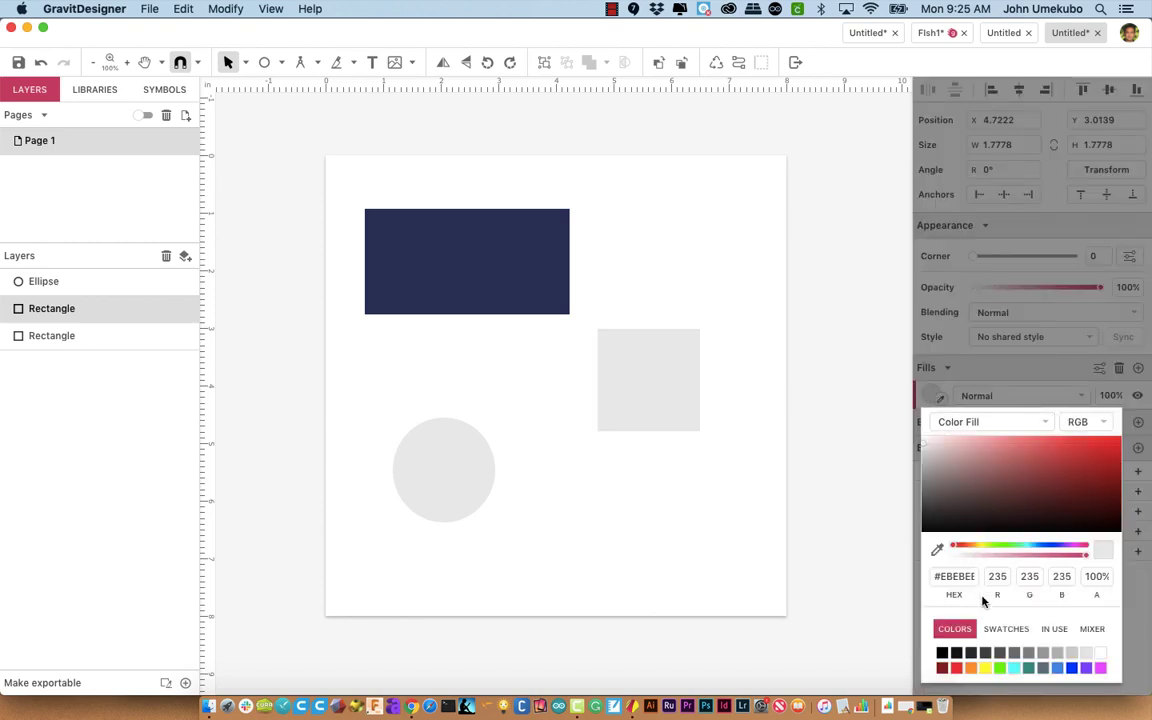
left_click(985, 668)
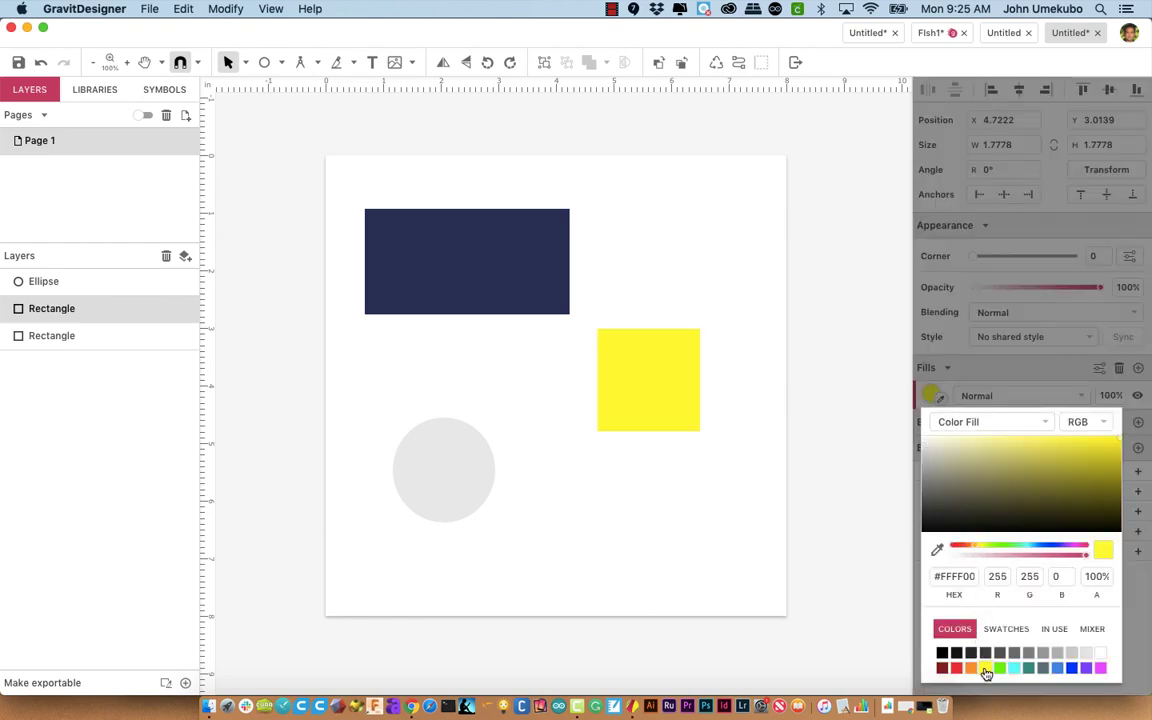
left_click(674, 544)
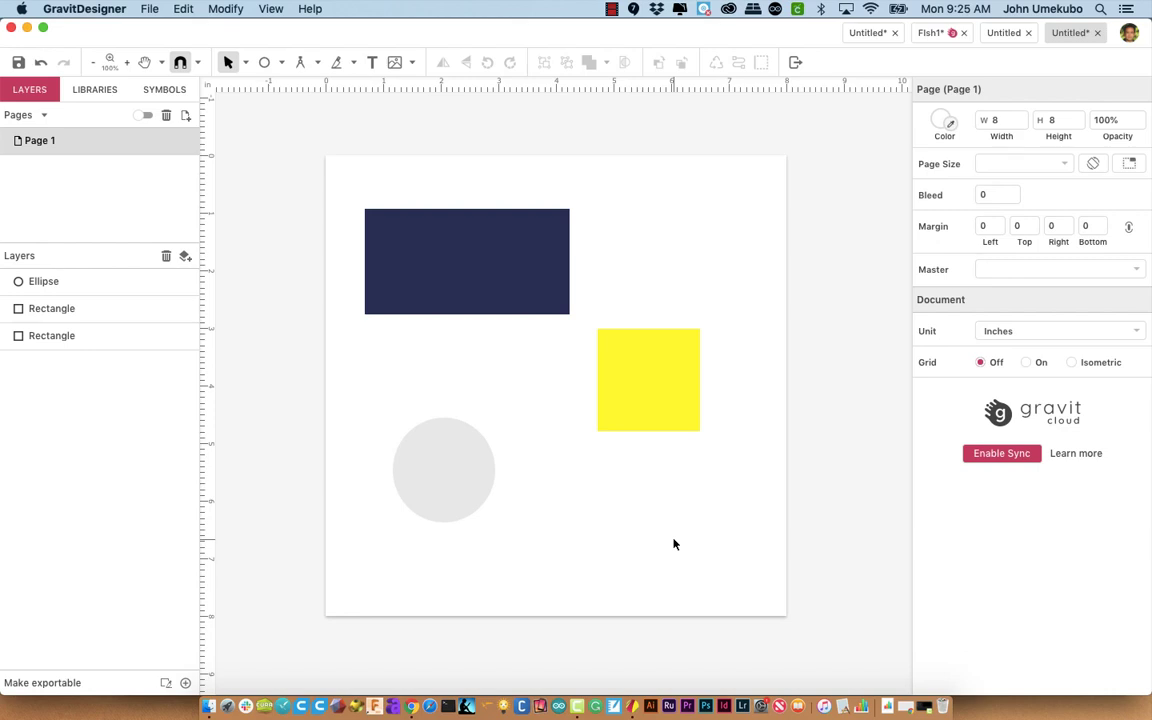
Add a 1pt black border to the yellow square and deselect it
left_click(668, 396)
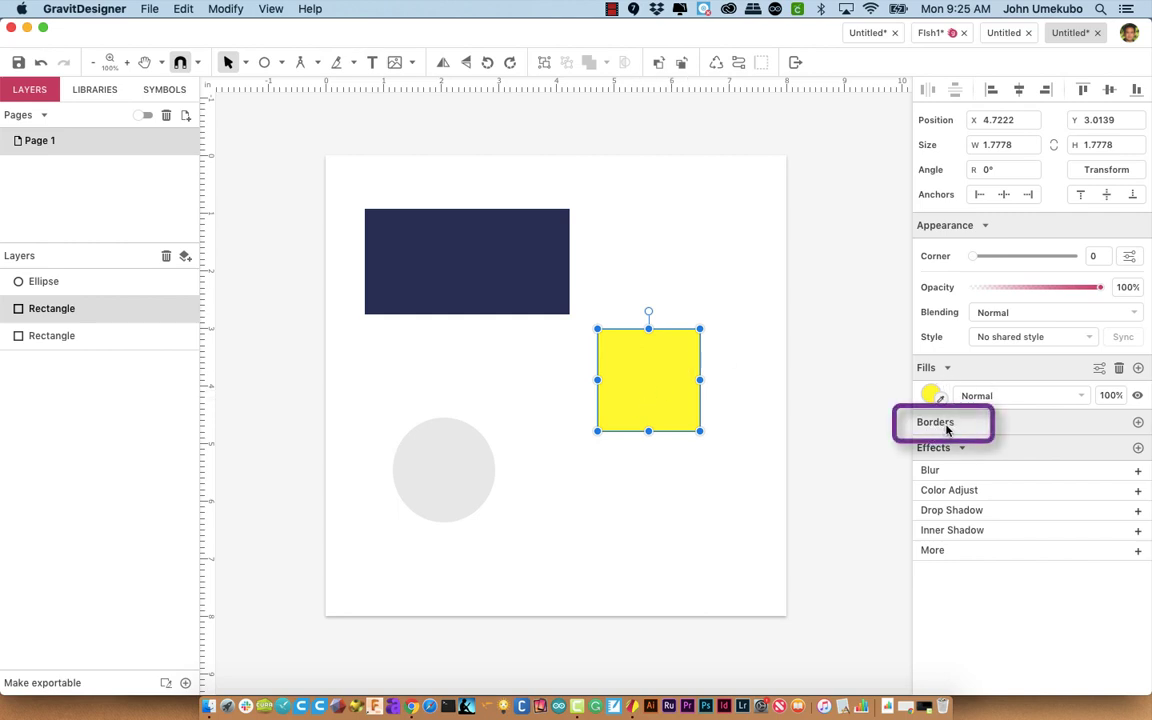
left_click(626, 481)
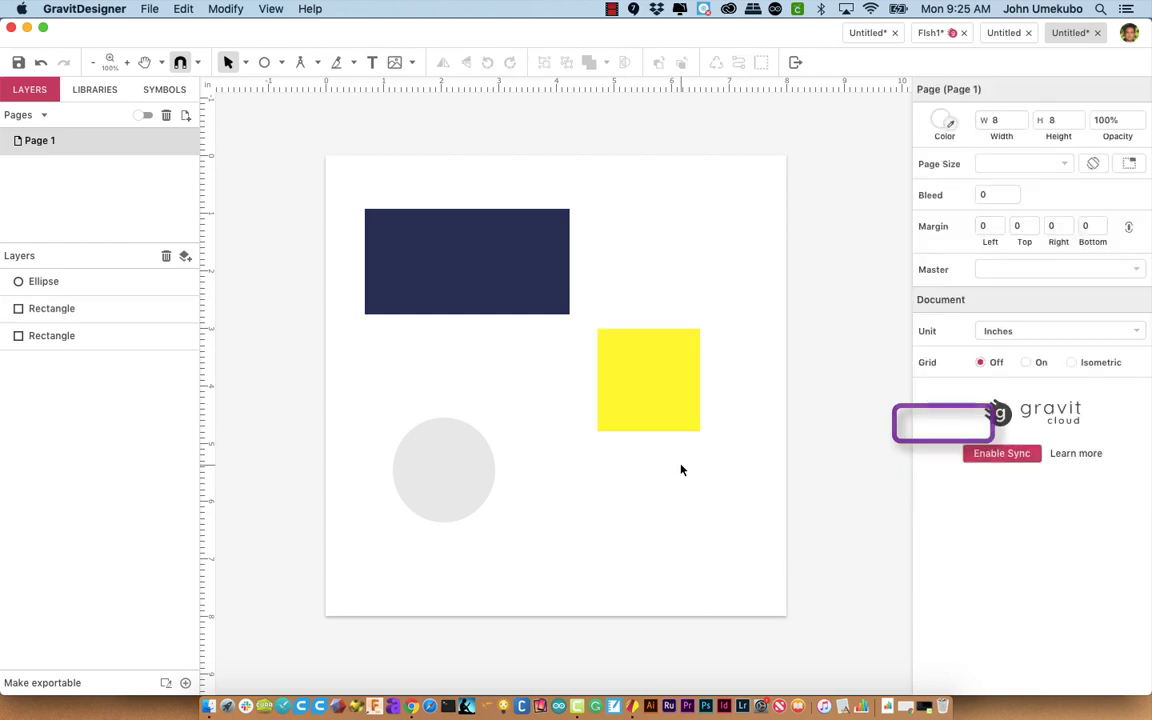
left_click(681, 391)
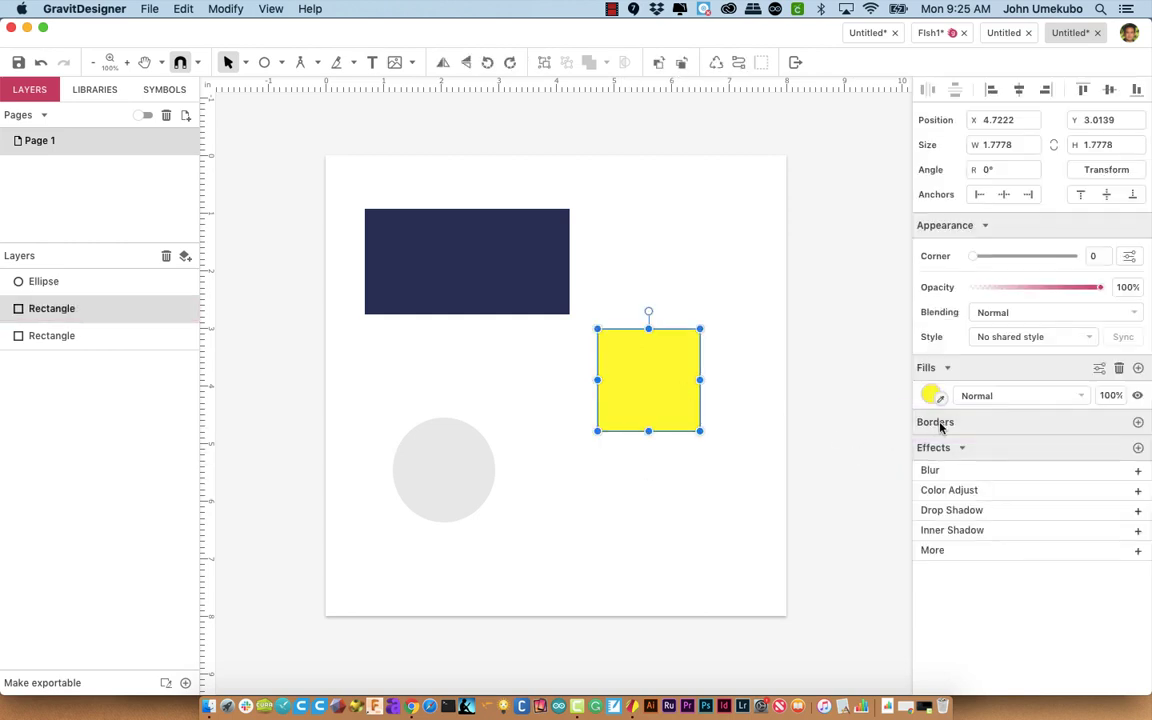
left_click(1137, 422)
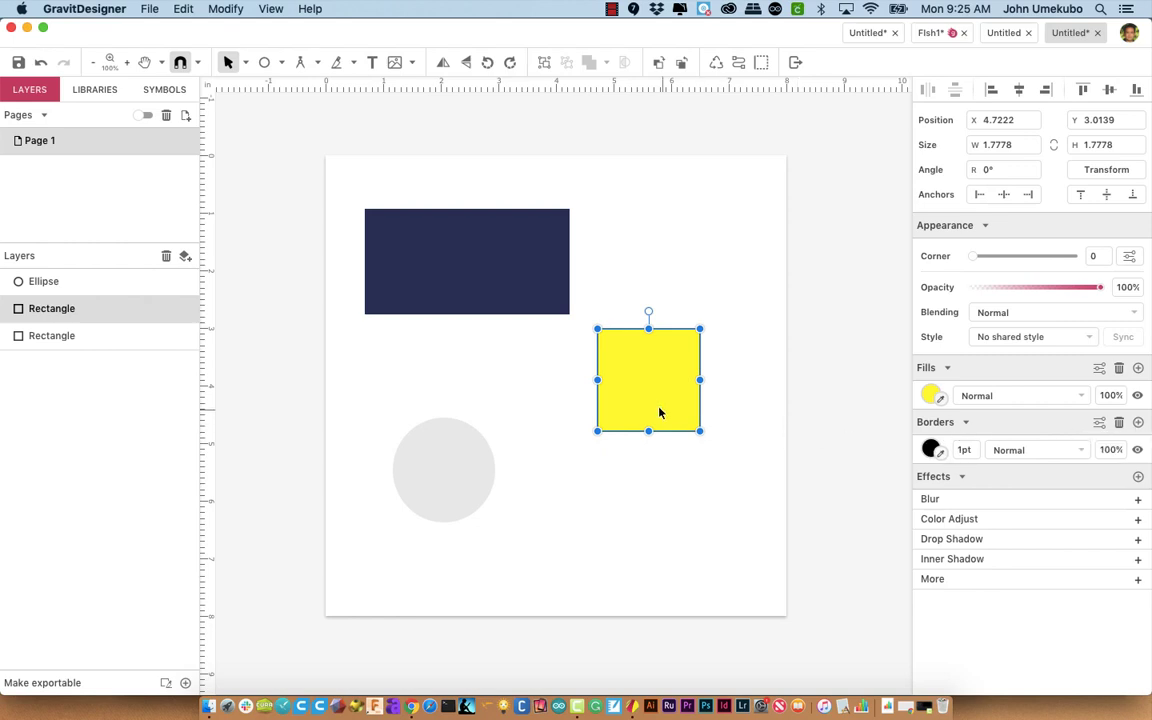
left_click(716, 469)
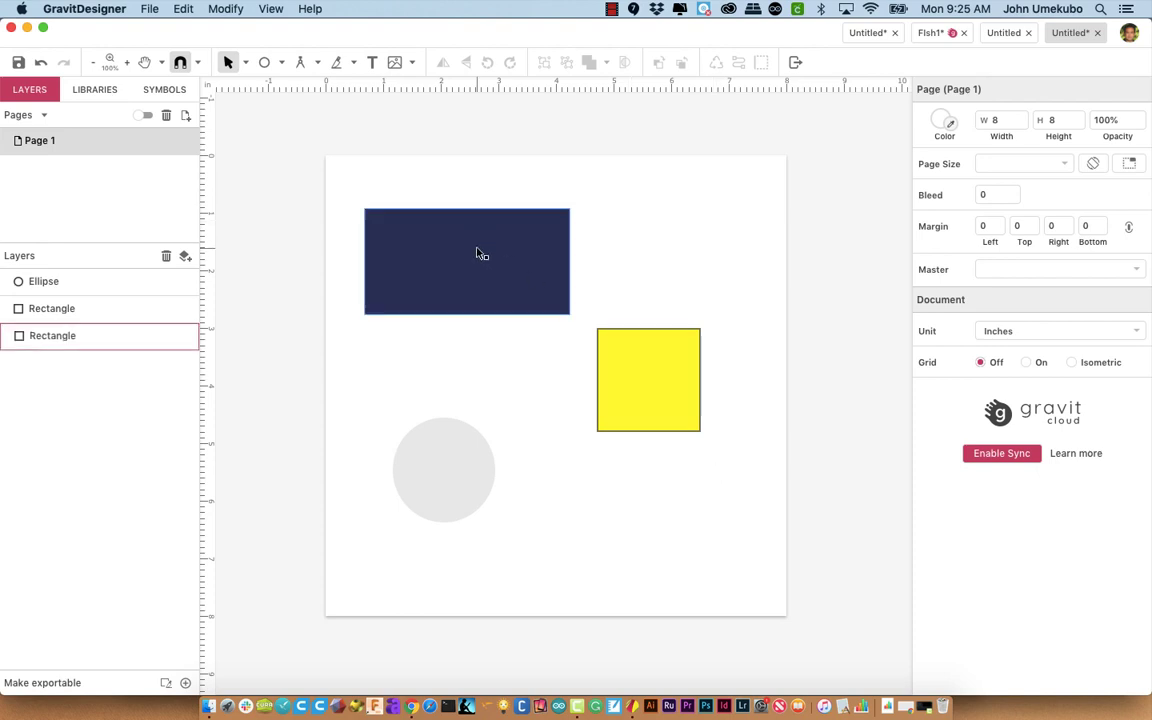
Move the navy rectangle straight down a little and the yellow square up to about X 4.58, Y 2.22
left_click_drag(478, 224, 509, 293)
left_click_drag(620, 347, 612, 301)
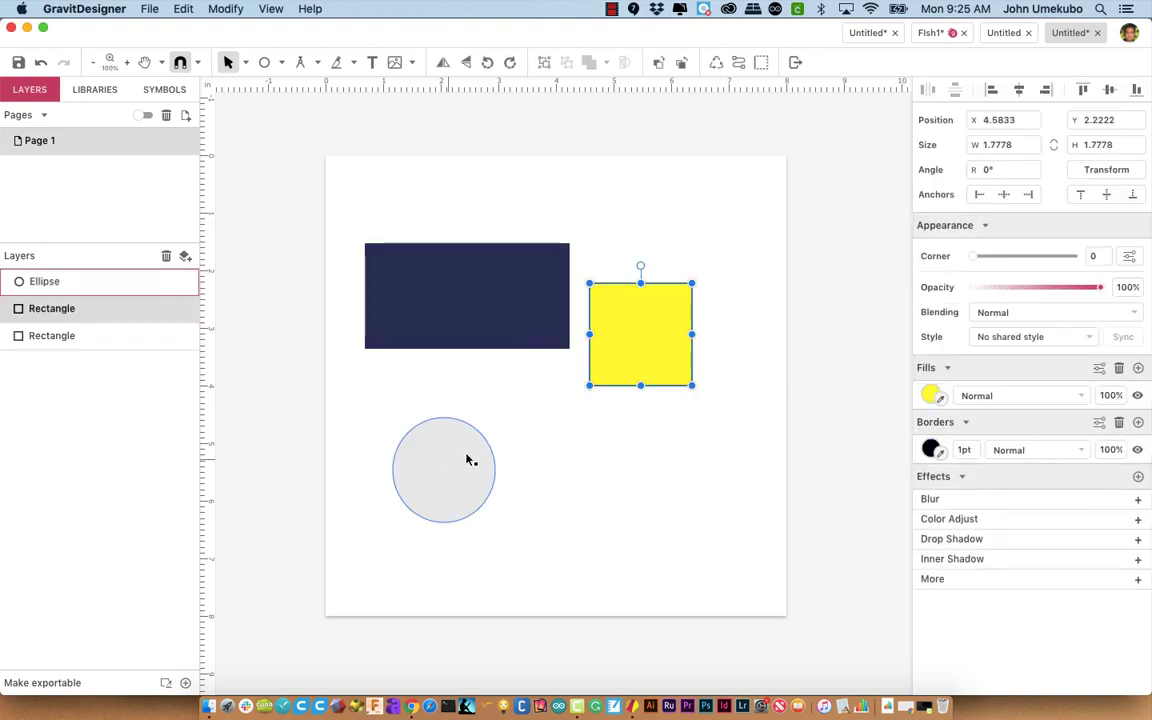
Move the grey circle to about X 3.43, Y 2.45, overlapping both the navy rectangle and the yellow square
left_click_drag(468, 460, 555, 449)
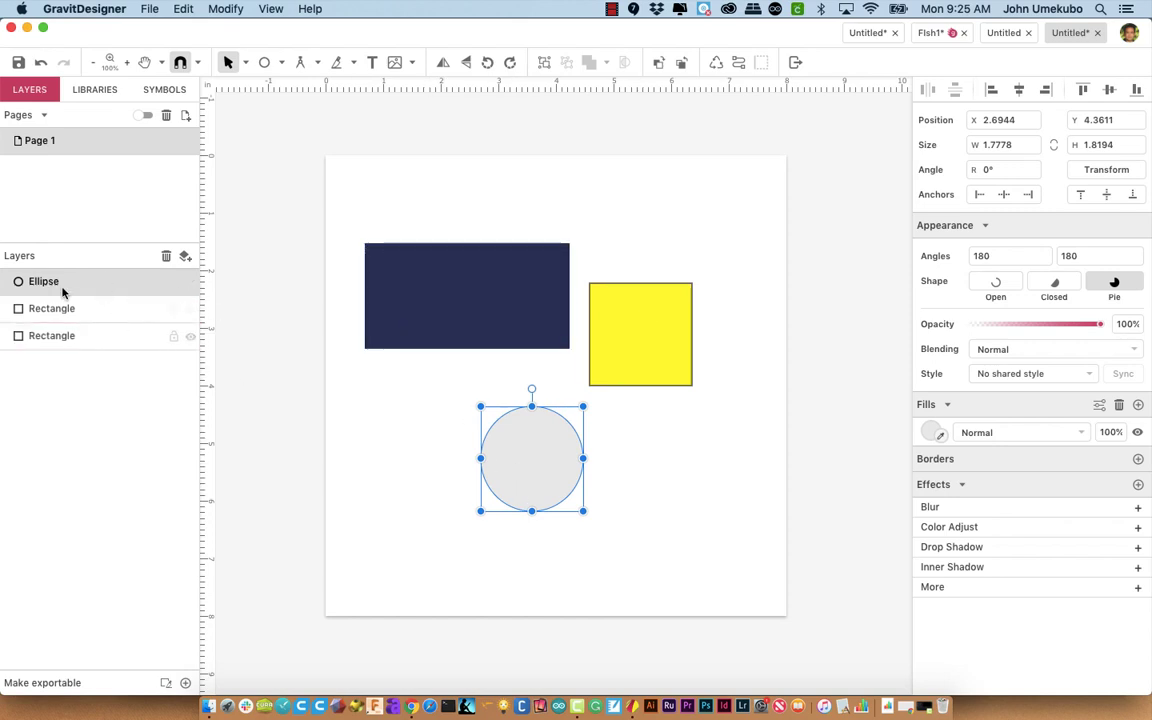
left_click_drag(530, 458, 465, 456)
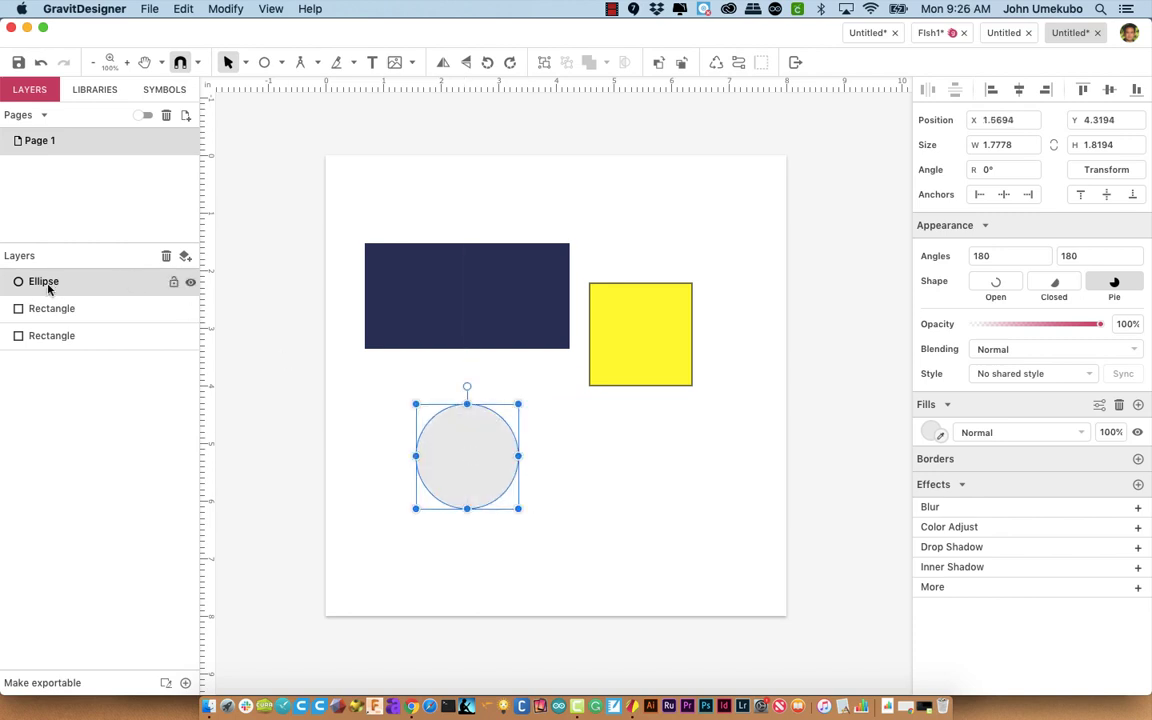
left_click_drag(464, 462, 575, 356)
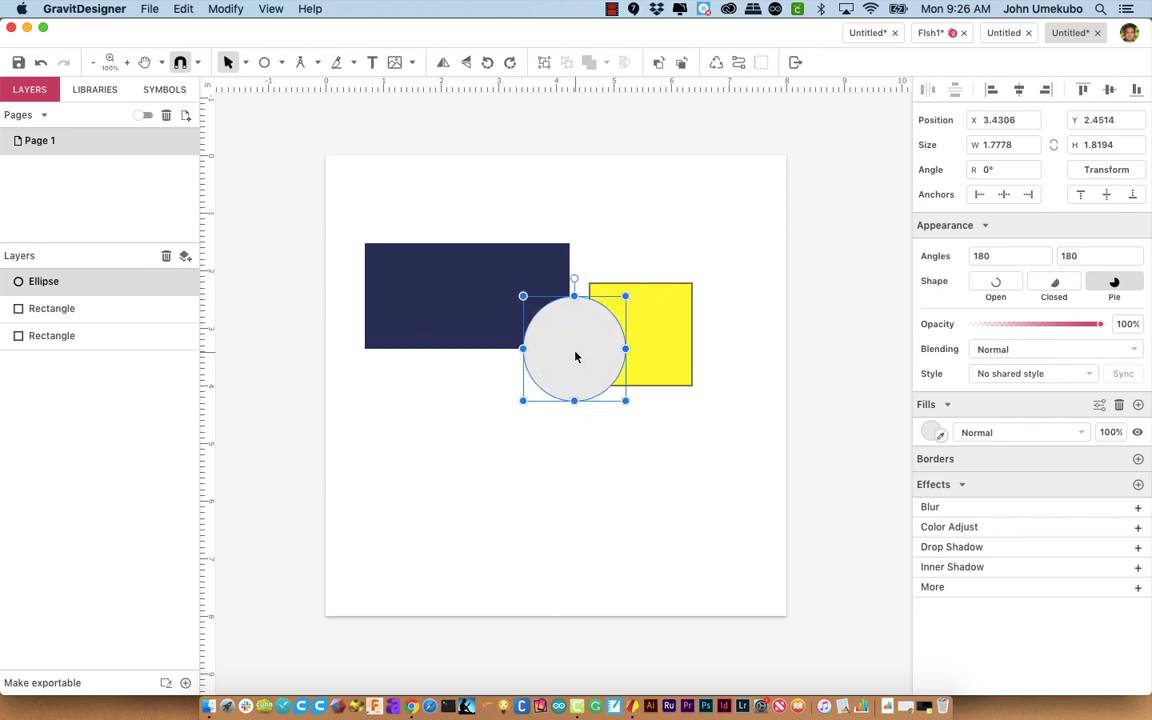
Move the yellow square onto the navy rectangle at about X 2.11, Y 1.89, and the grey circle over it at about X 2.11, Y 2.45
left_click(53, 316)
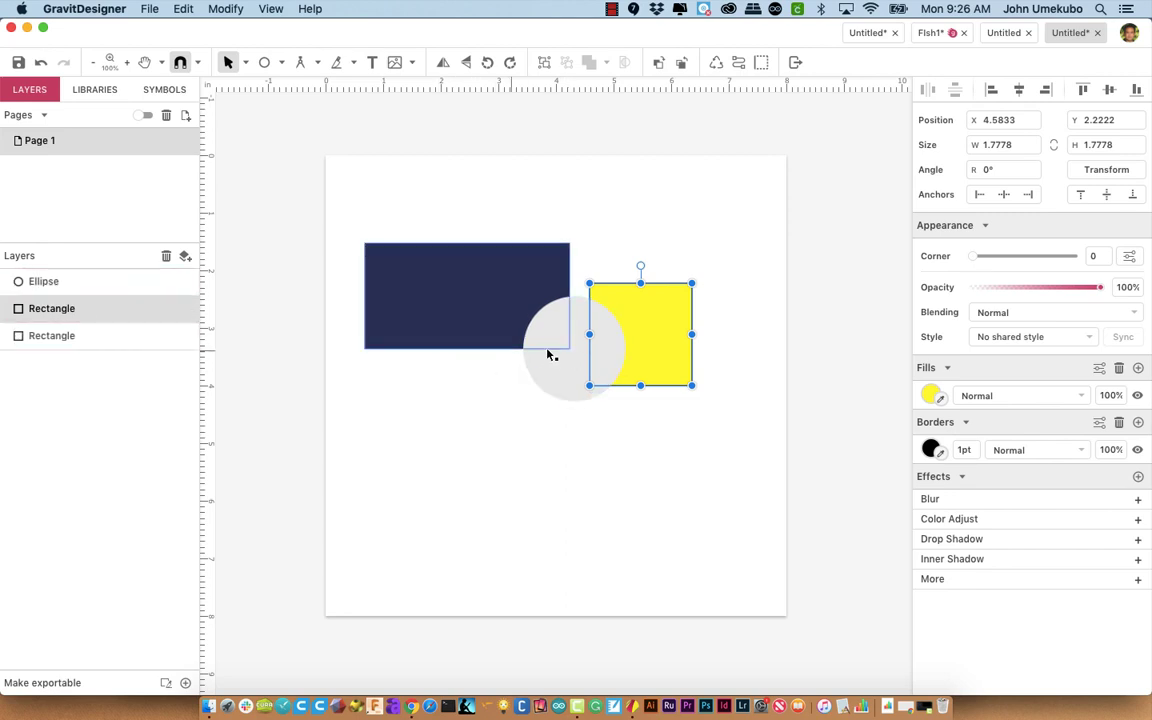
left_click(555, 348)
left_click(473, 283)
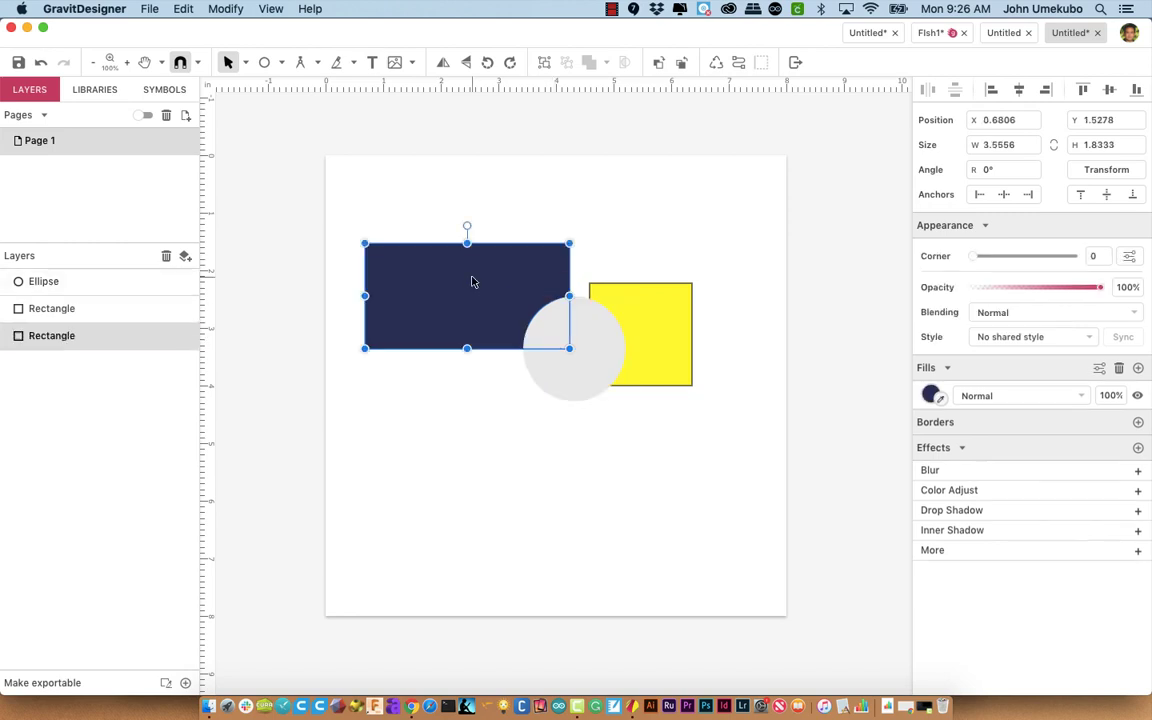
left_click_drag(656, 316, 497, 299)
left_click_drag(598, 341, 524, 345)
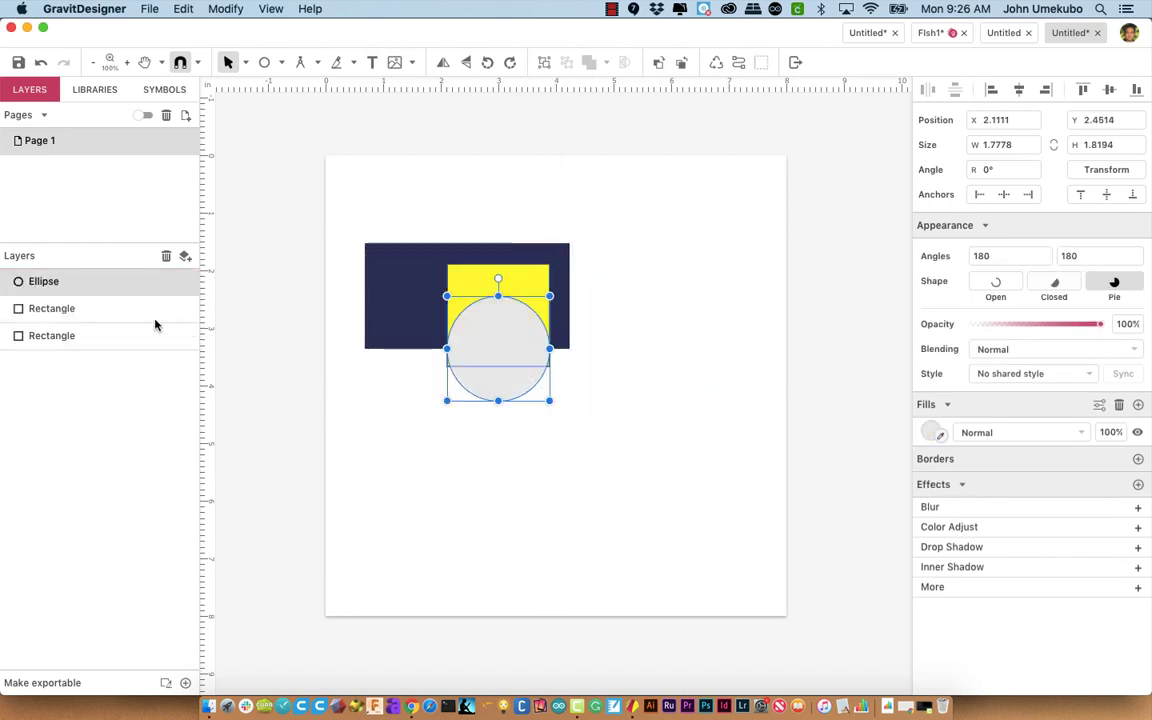
Bring the navy rectangle to the top of the layer order, above the ellipse and the yellow square
left_click(118, 310)
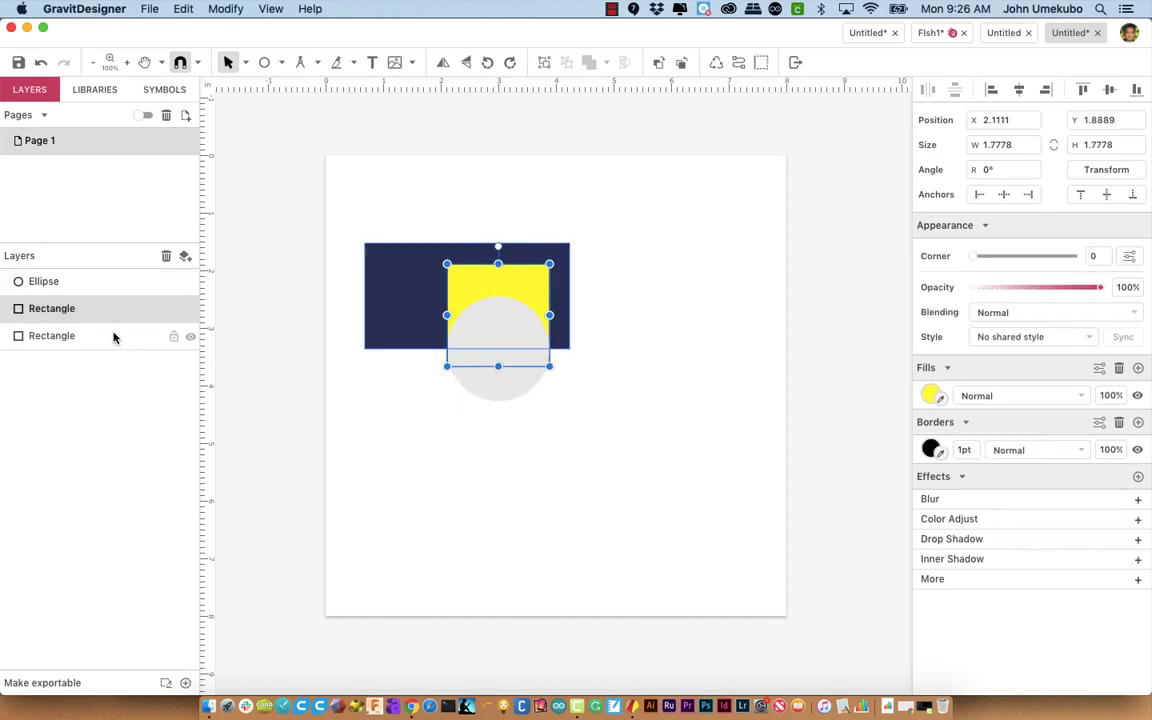
left_click(113, 337)
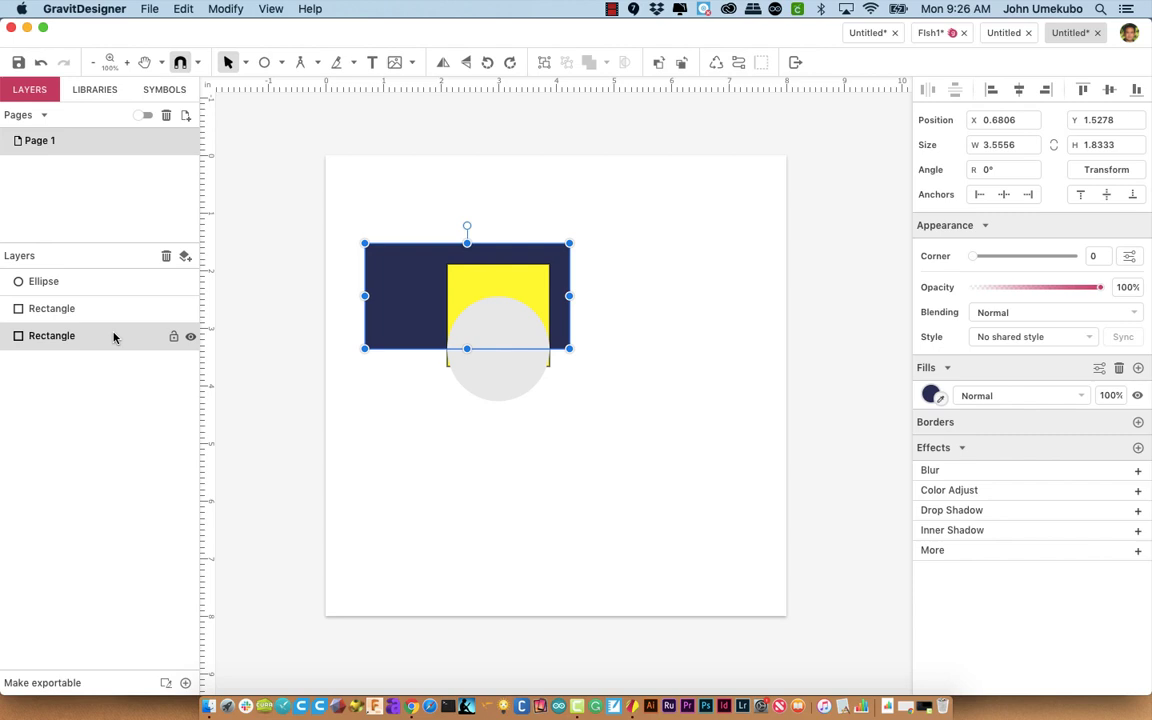
left_click_drag(46, 335, 43, 285)
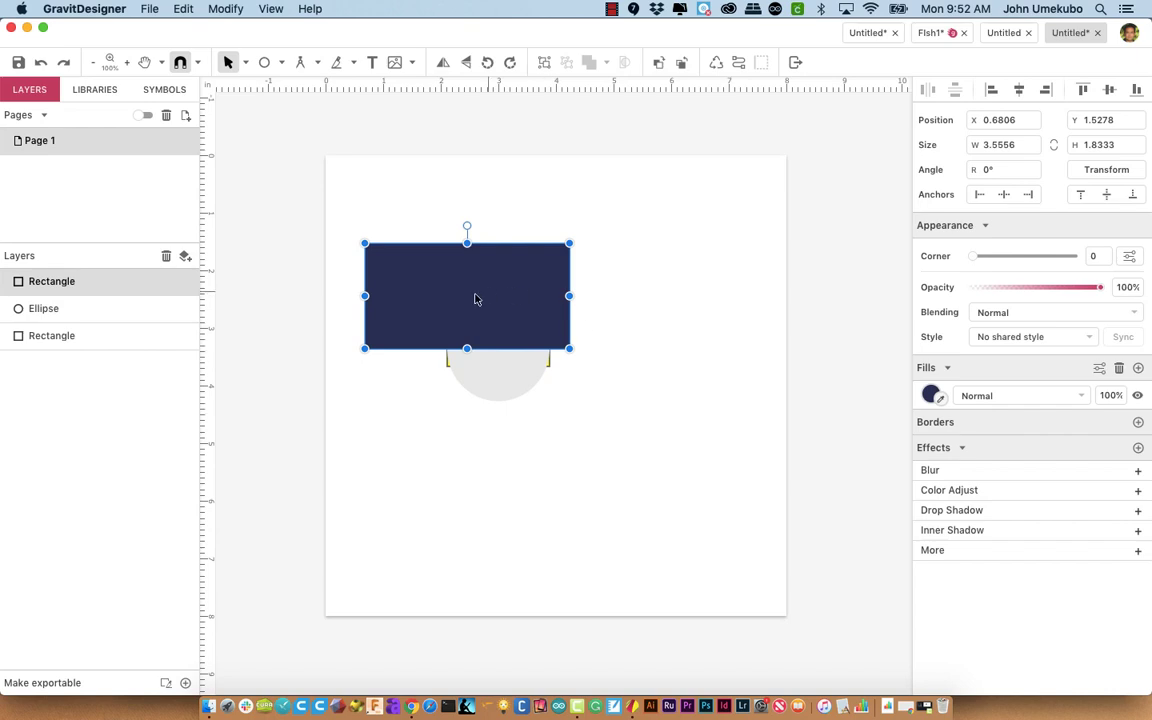
Move the navy rectangle clear of the square, shrink it to about 2.42 by 1.56 inches, and rotate it to 90°
left_click_drag(478, 296, 645, 239)
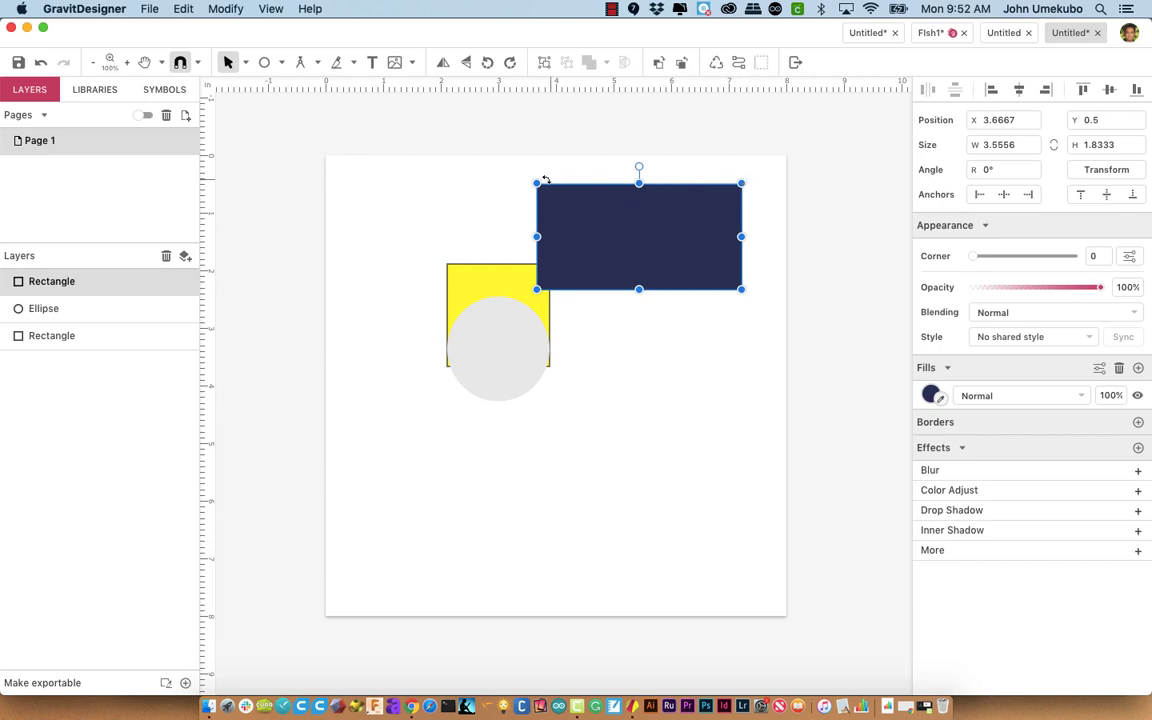
left_click_drag(537, 183, 602, 252)
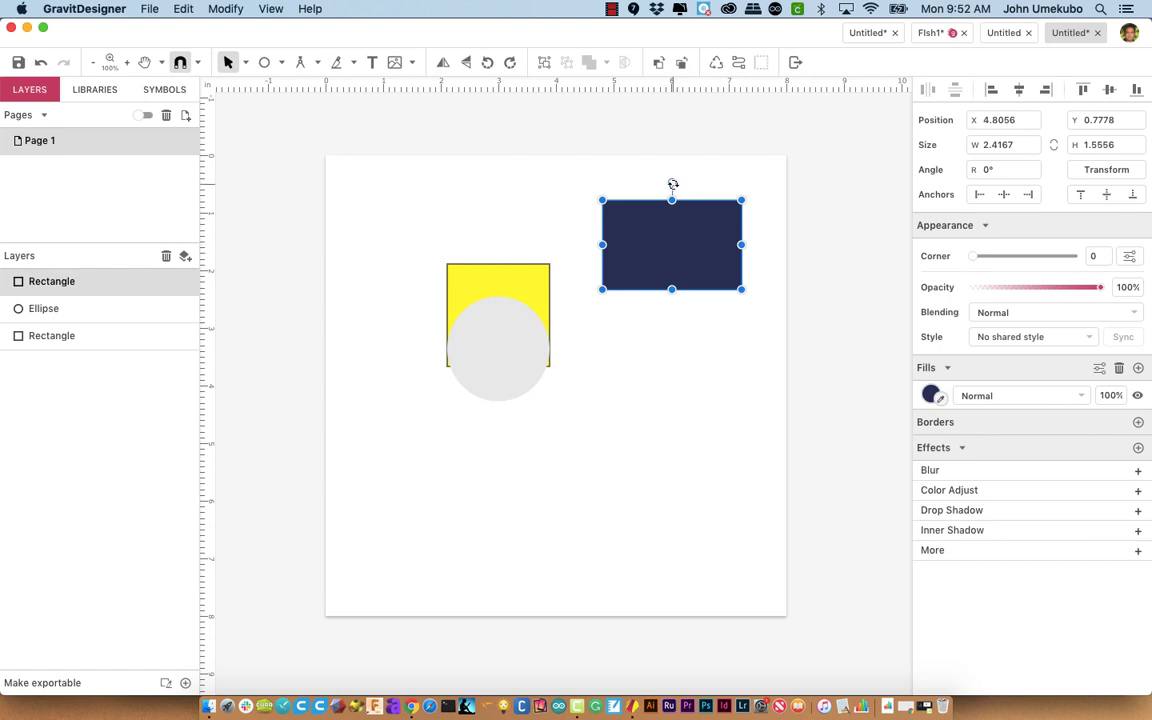
mouse_move(673, 182)
left_mouse_down()
mouse_move(643, 226)
mouse_move(653, 265)
mouse_move(683, 247)
mouse_move(674, 185)
mouse_move(635, 194)
mouse_move(690, 186)
left_mouse_up()
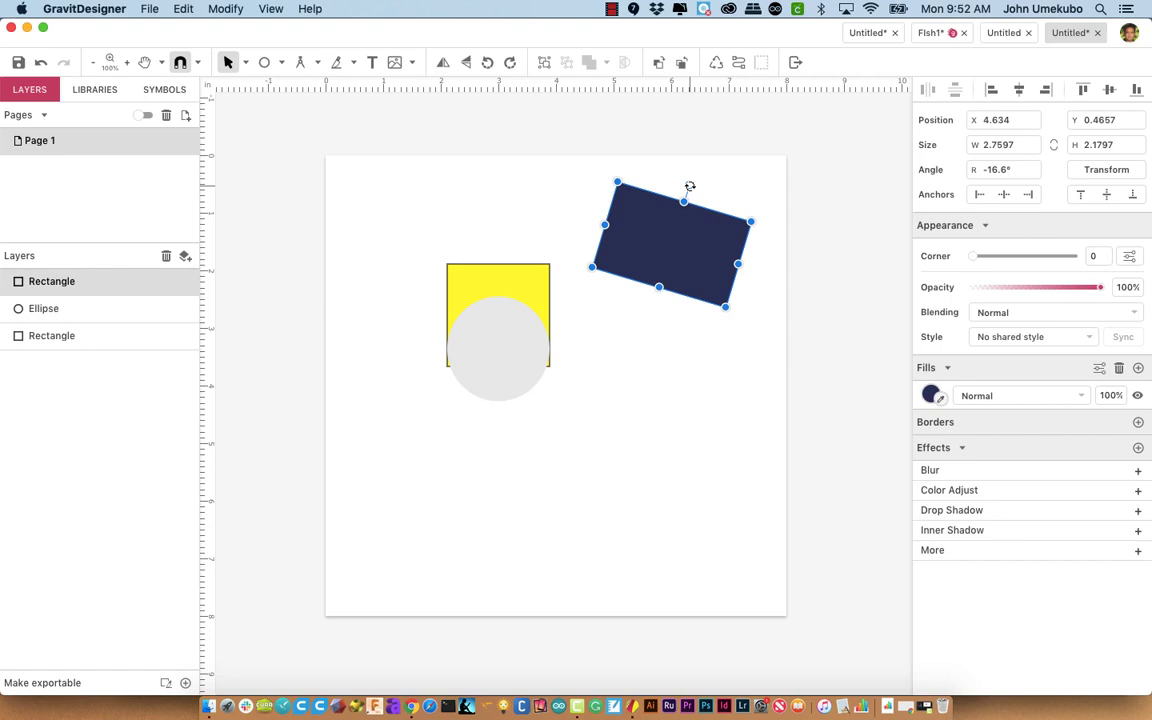
left_click_drag(690, 186, 626, 246)
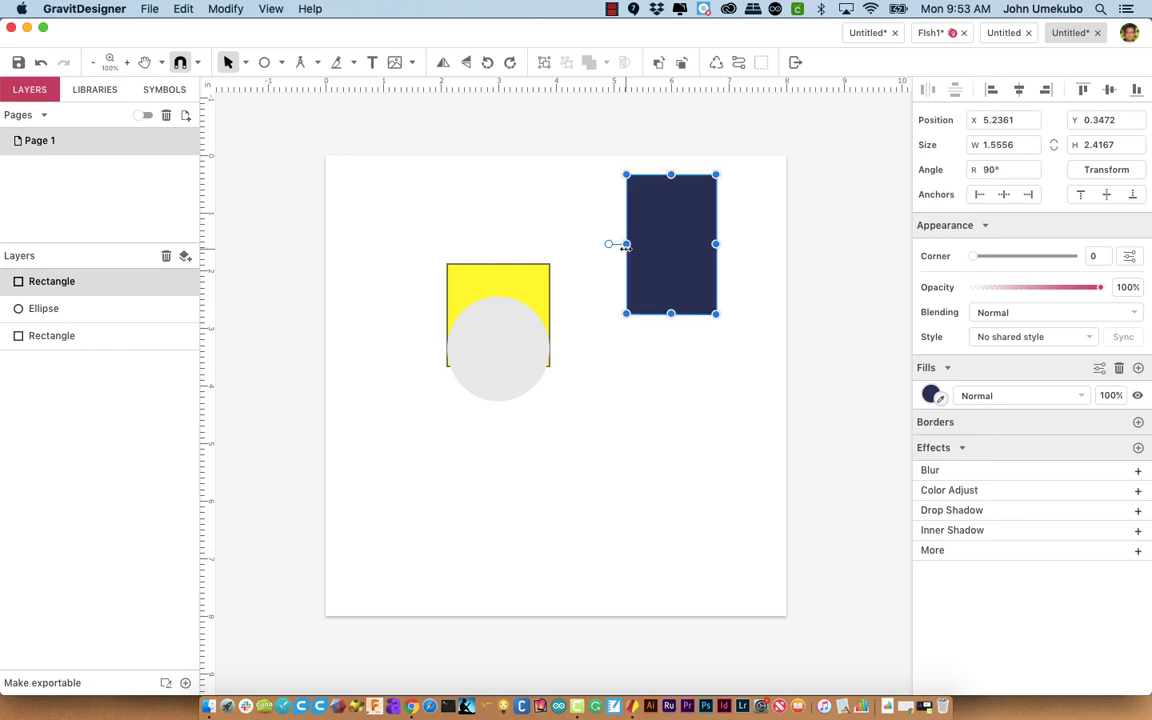
Move the navy rectangle down to about Y 0.94 and the grey circle to about X 3.29, Y 3.20
left_click_drag(676, 249, 678, 285)
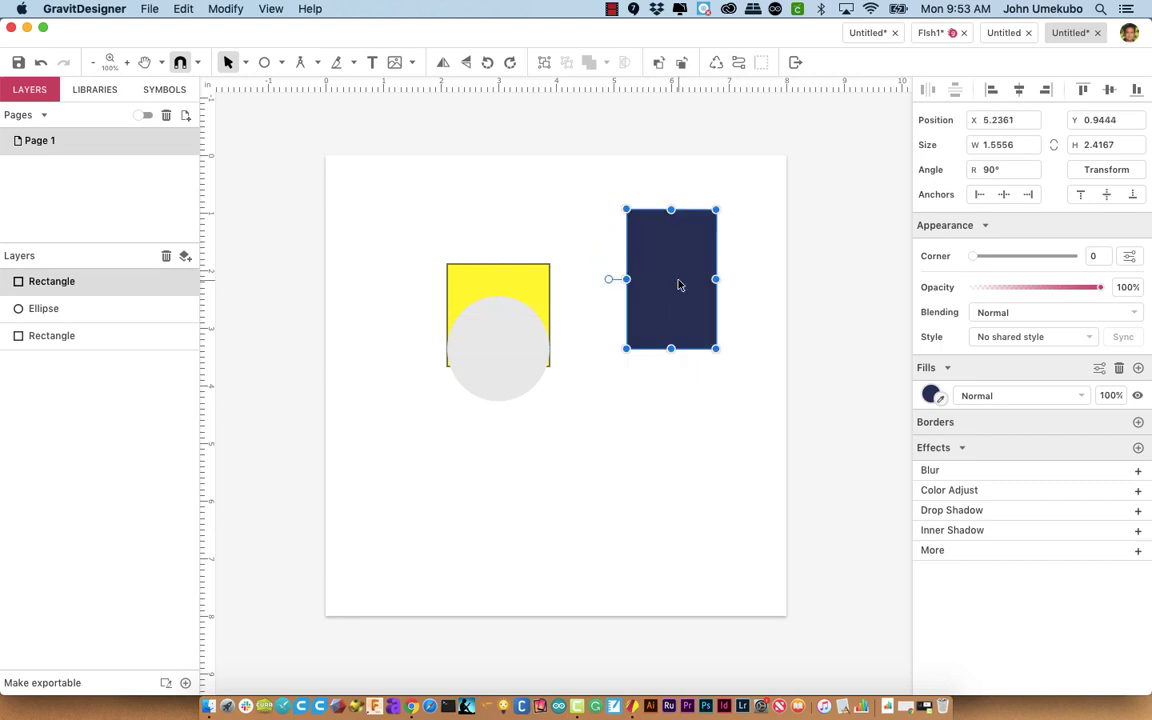
left_click_drag(514, 360, 578, 402)
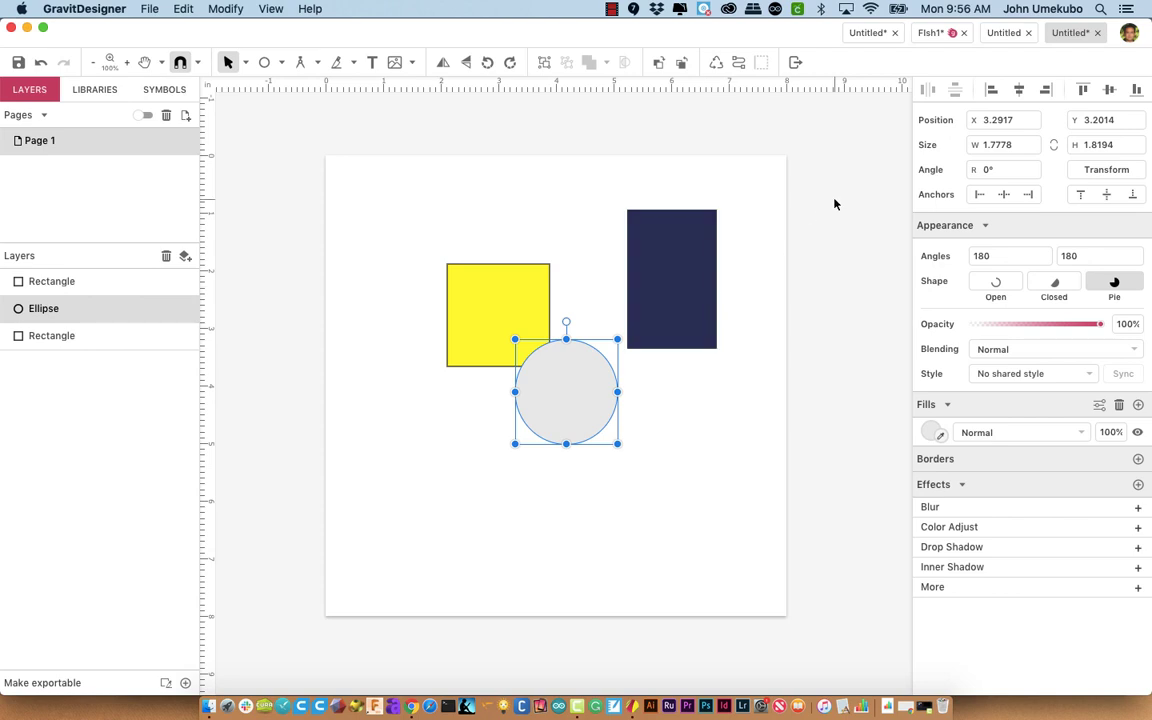
Switch to the FIsh1 document and examine the separate shapes forming the fish's tail, fins, eye and body
left_click(931, 34)
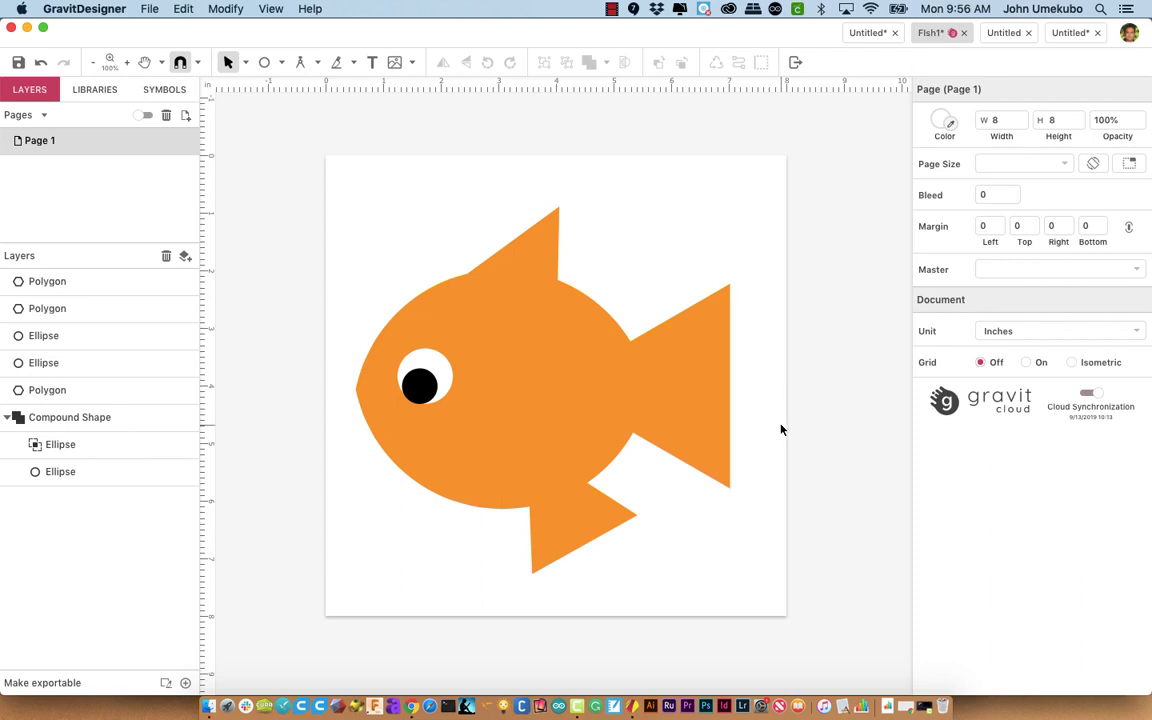
left_click(283, 63)
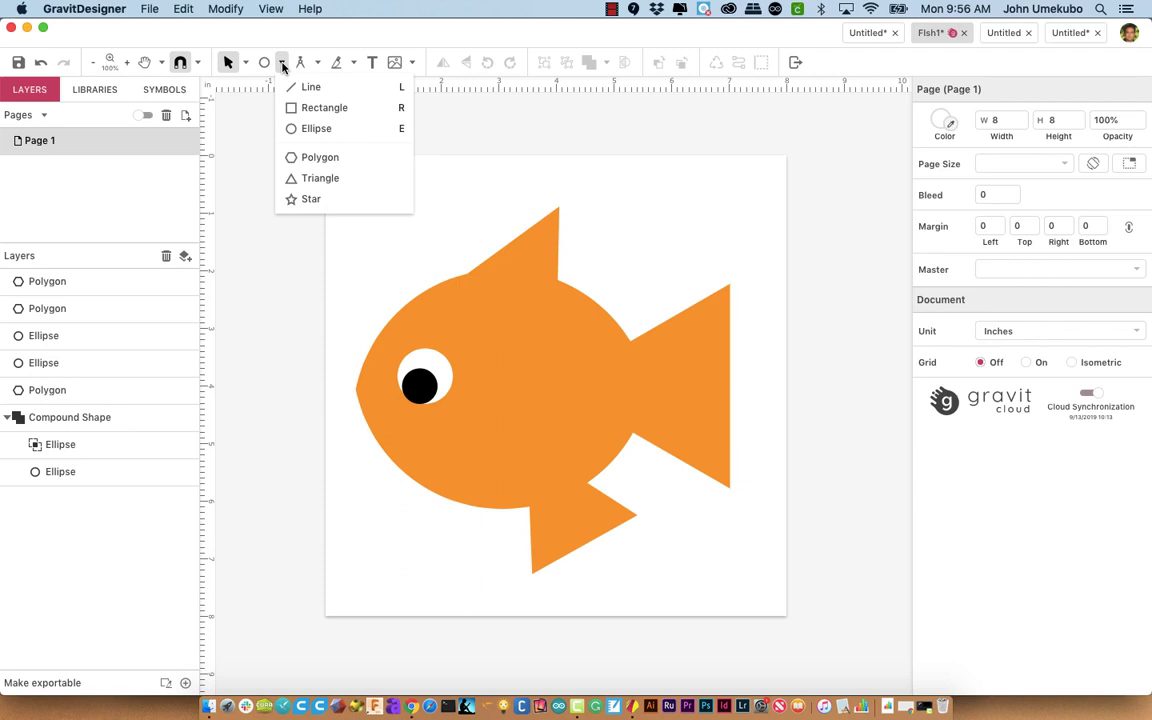
left_click(270, 308)
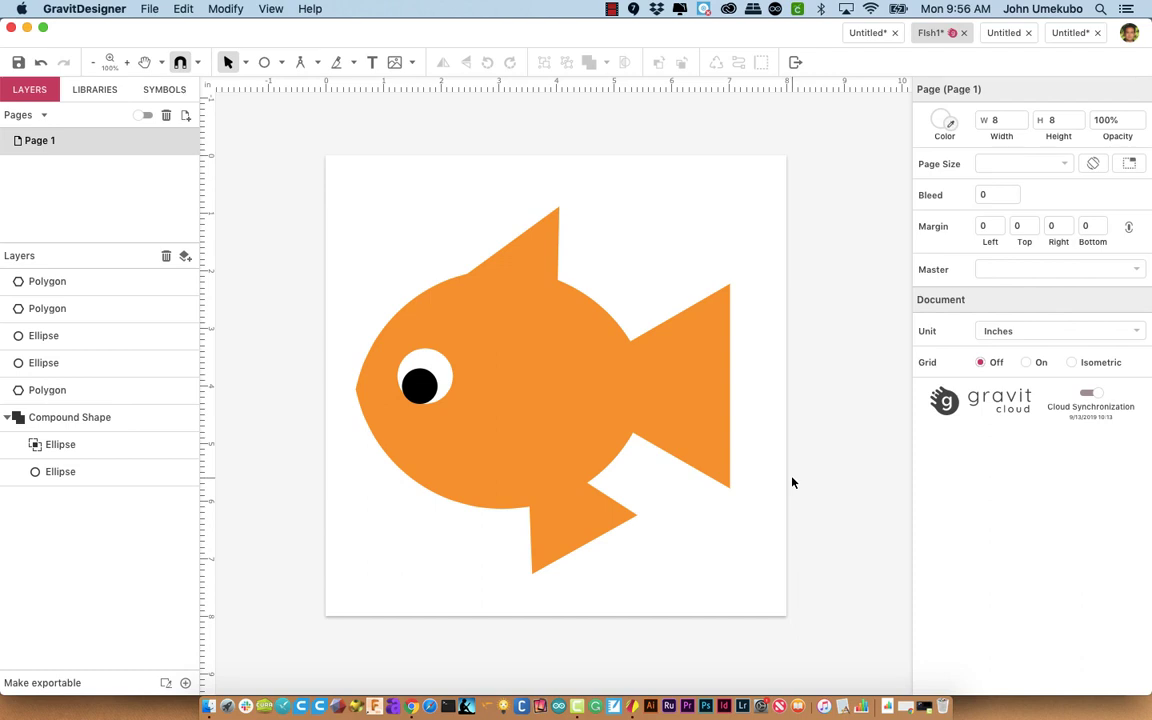
left_click(706, 400)
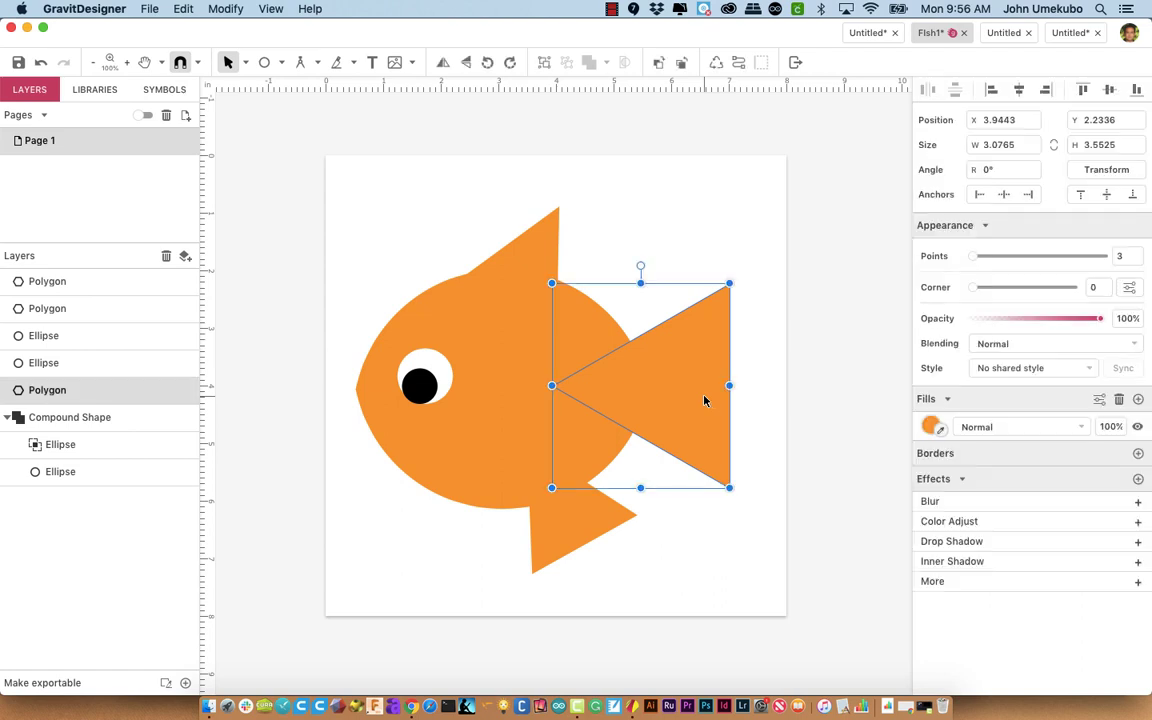
left_click(530, 242)
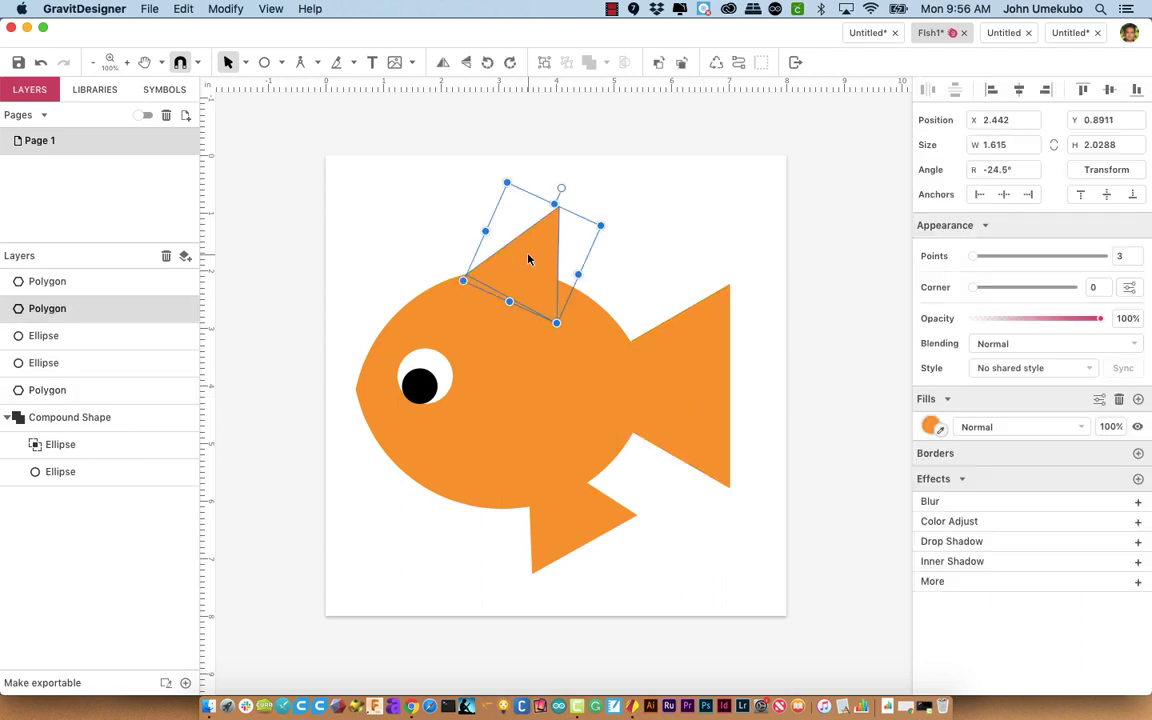
left_click(580, 523)
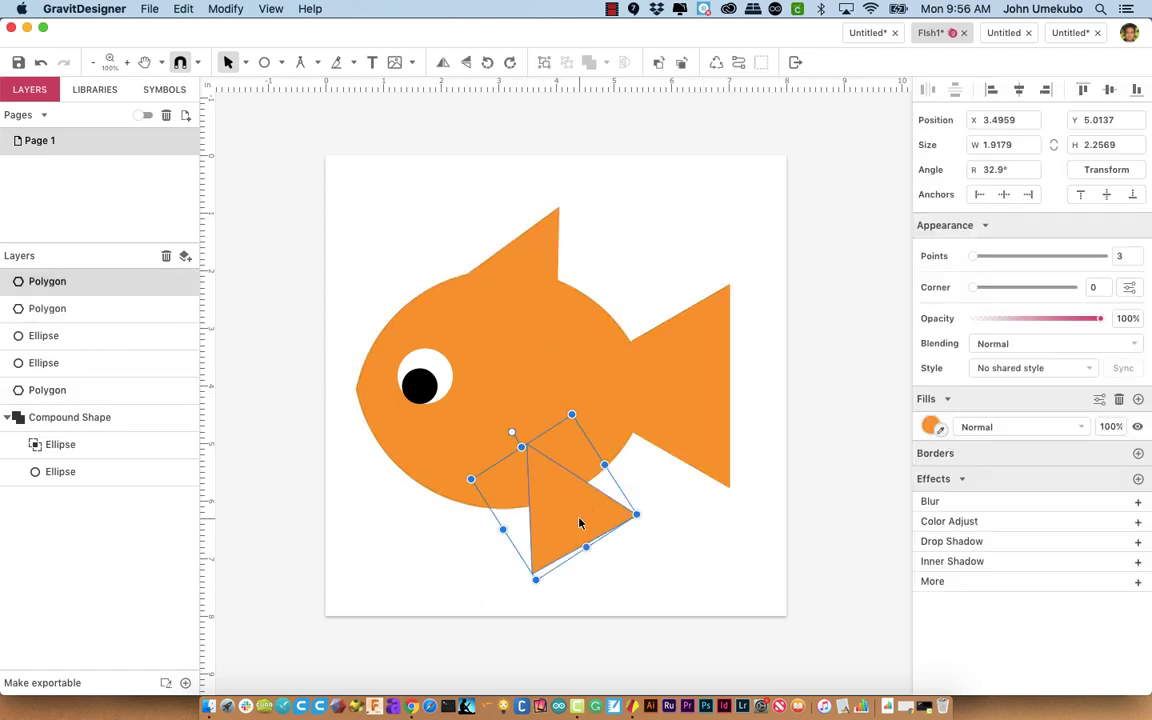
left_click(423, 385)
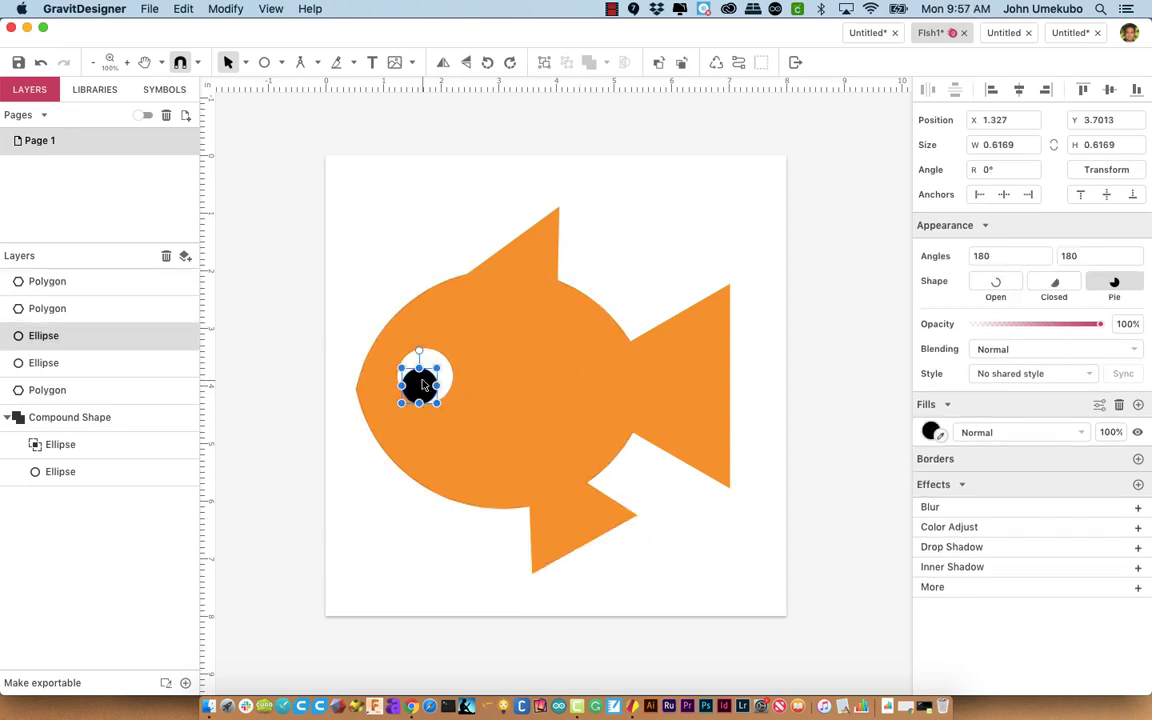
left_click(434, 361)
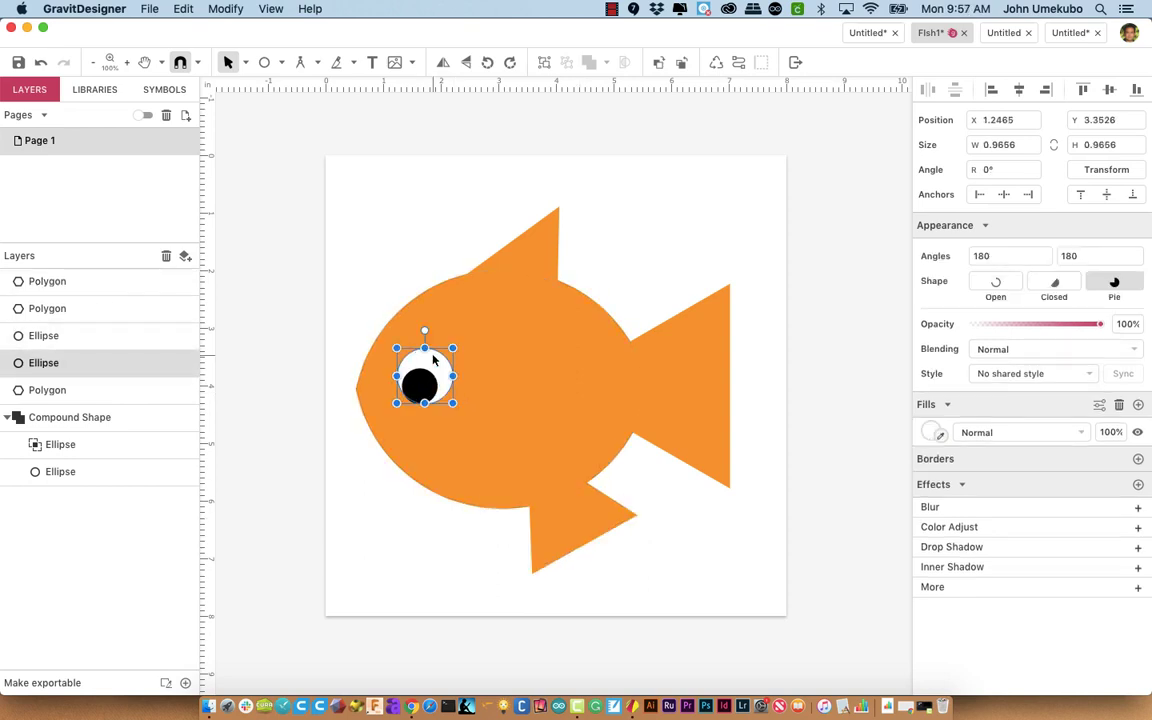
left_click(502, 321)
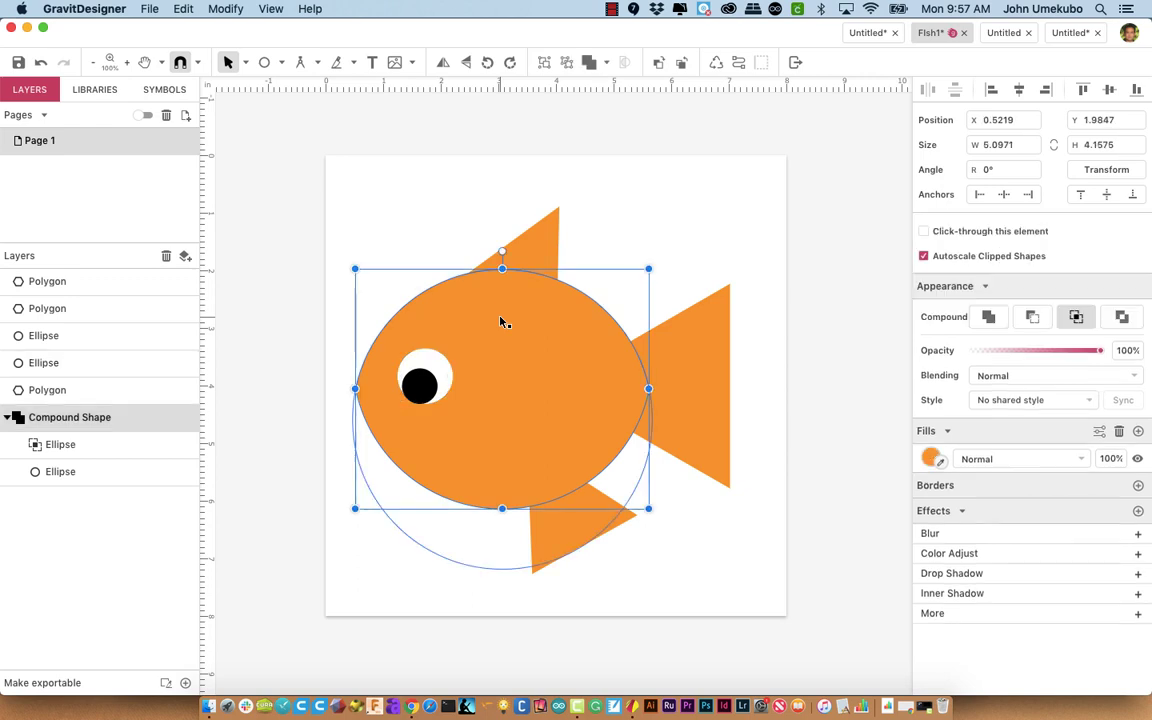
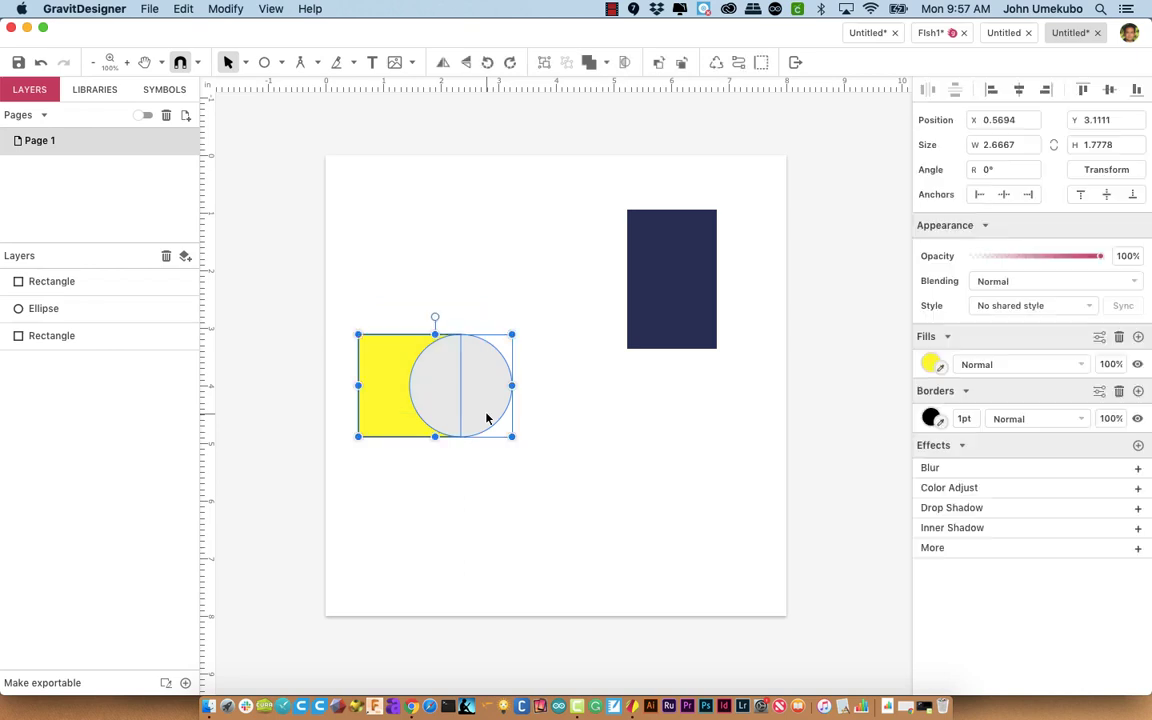
In the untitled shapes document, select the overlapping yellow square and grey circle and combine them with Union
left_click_drag(334, 293, 620, 500)
left_click_drag(411, 327, 449, 358)
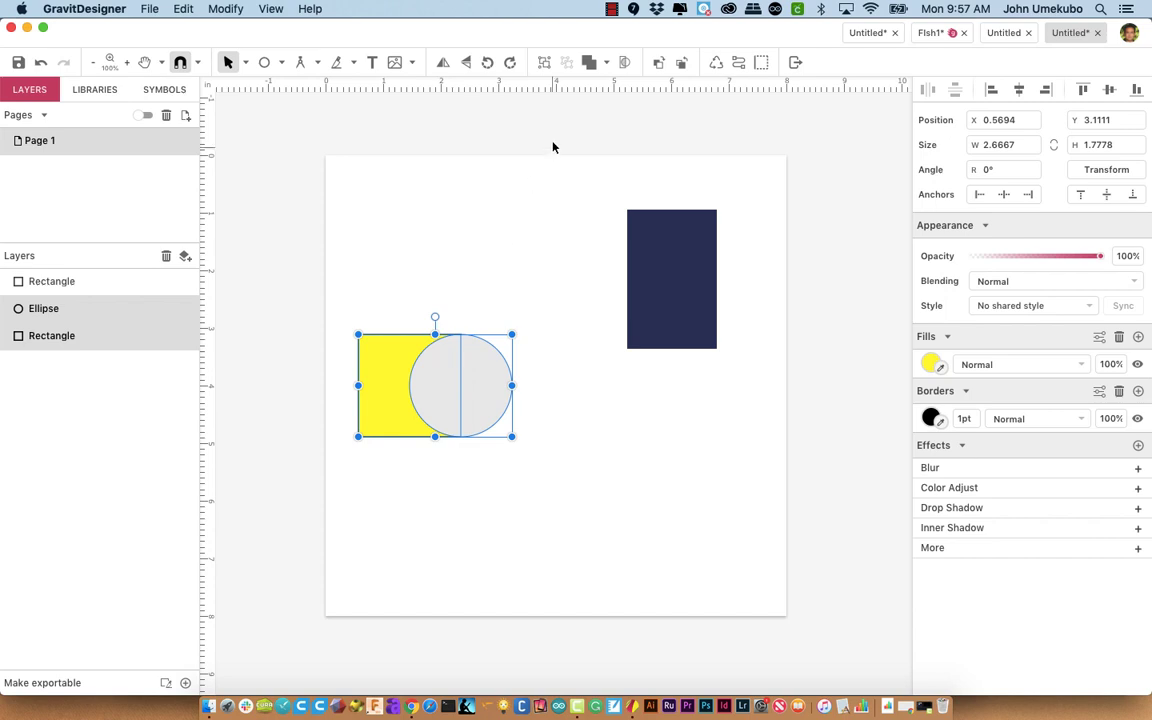
left_click(606, 63)
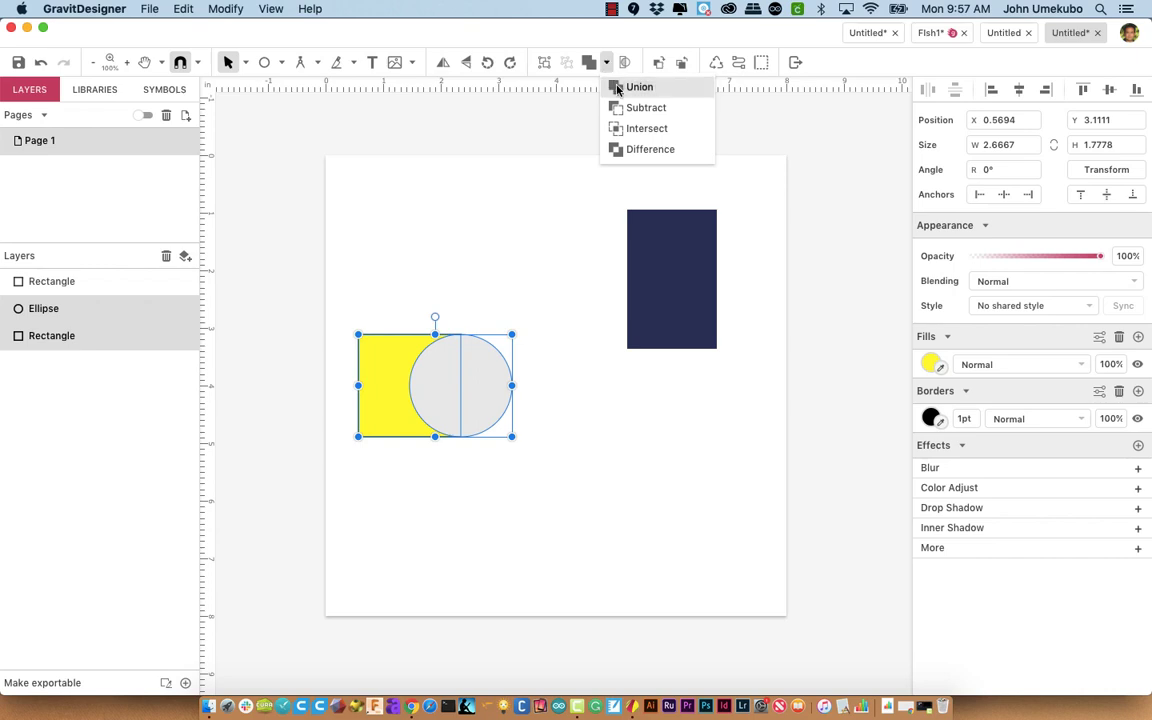
left_click(637, 87)
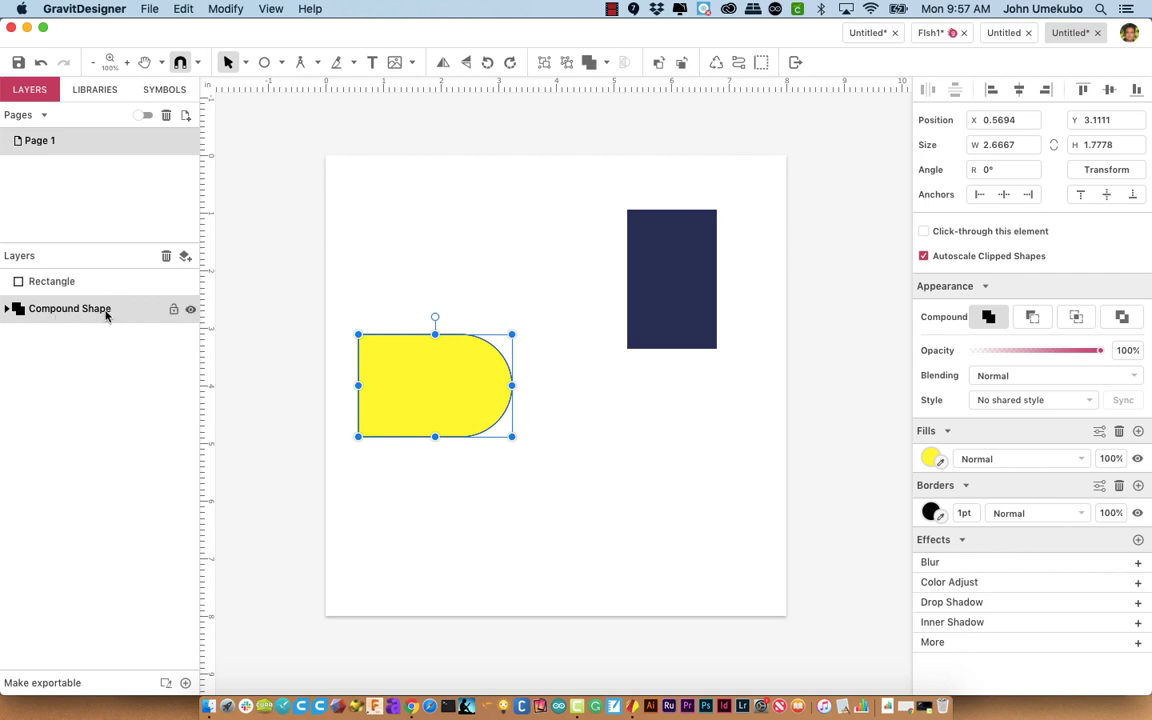
Inspect the component shapes inside the compound shape's layer, and undo the union
left_click(7, 309)
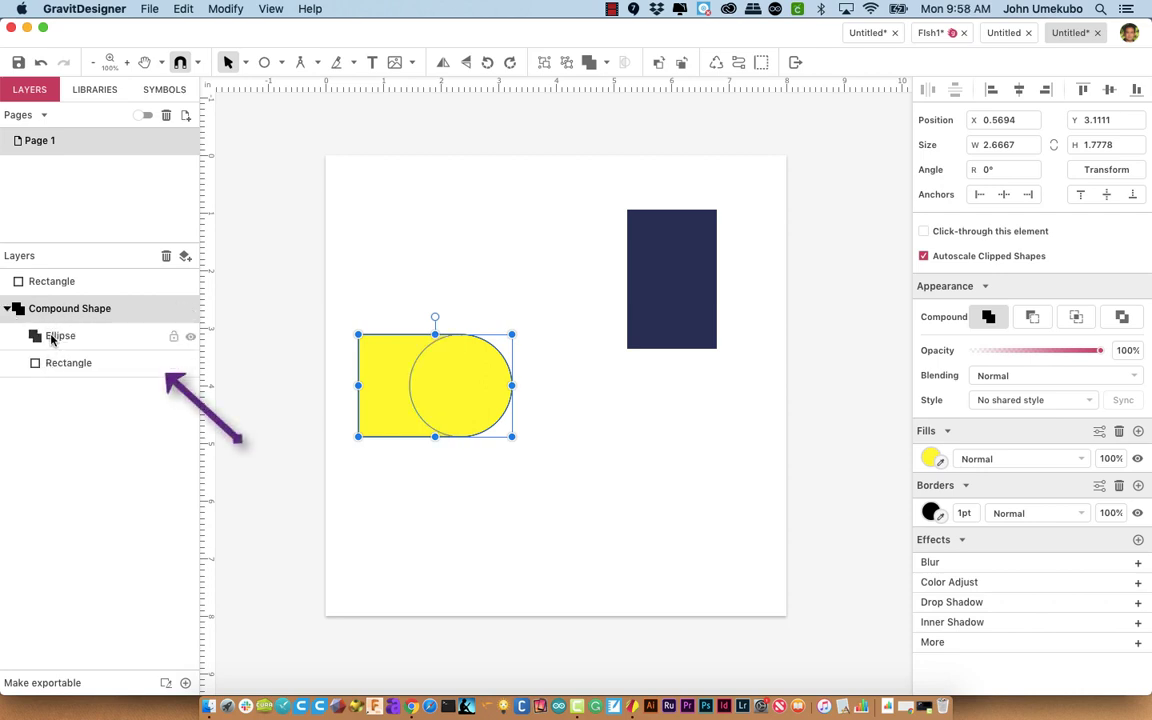
left_click(7, 310)
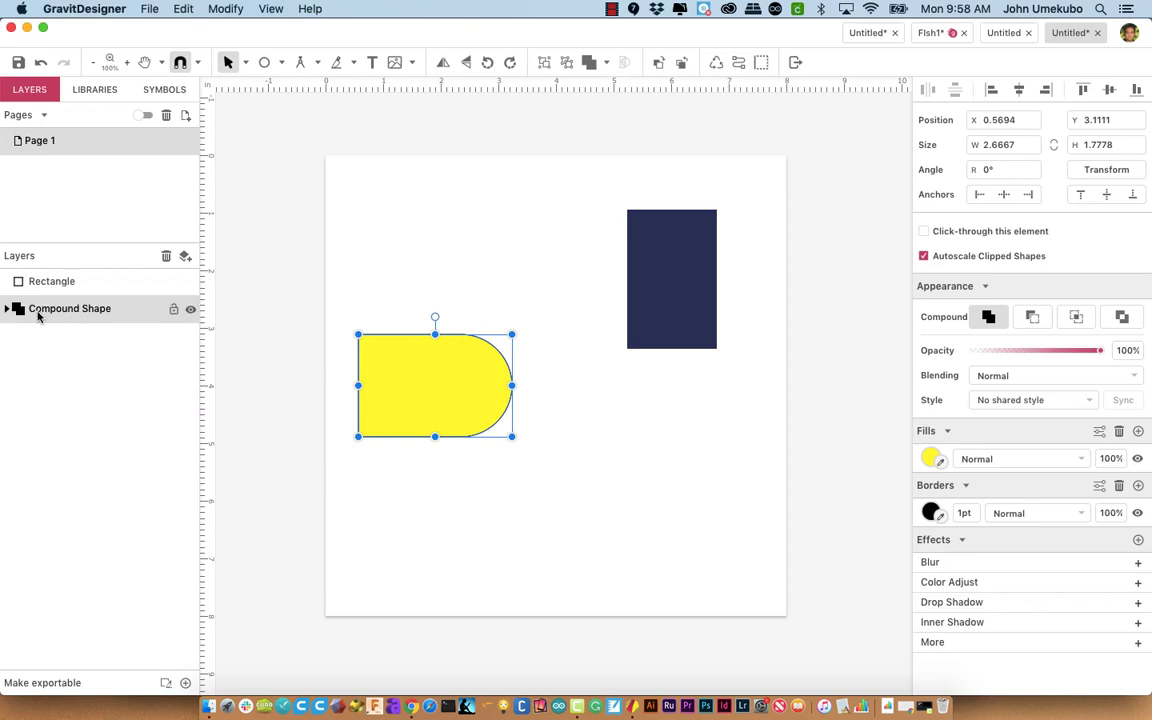
left_click(7, 310)
left_click(7, 310)
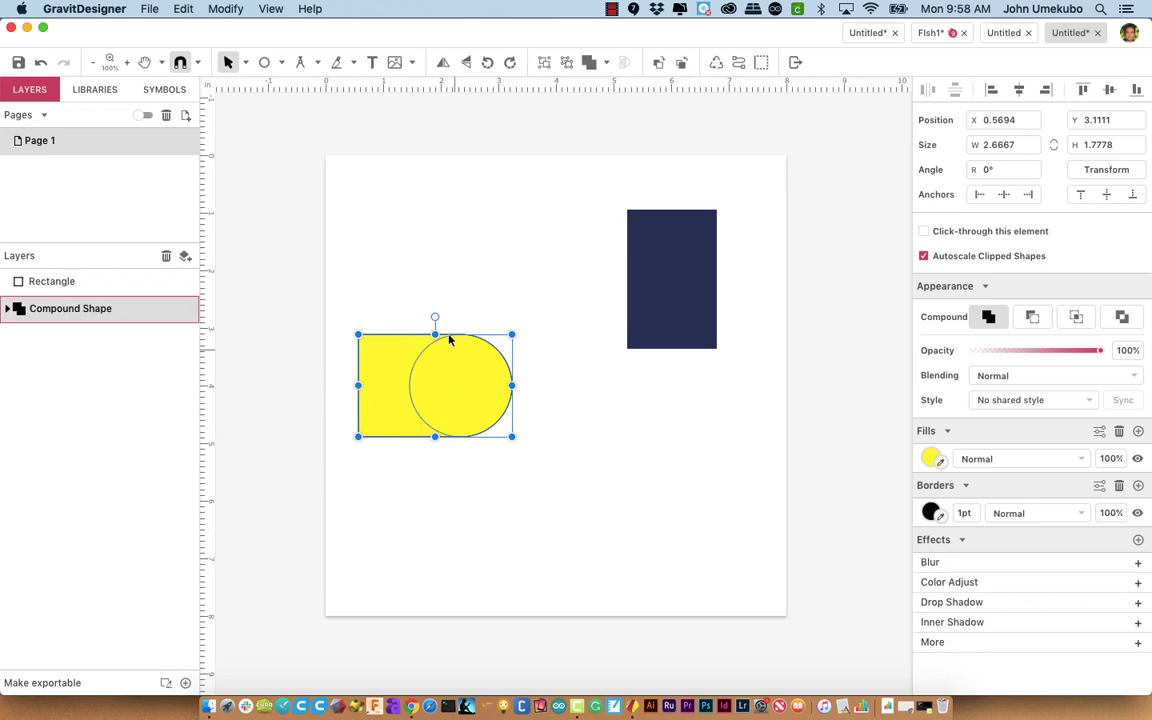
left_click(39, 64)
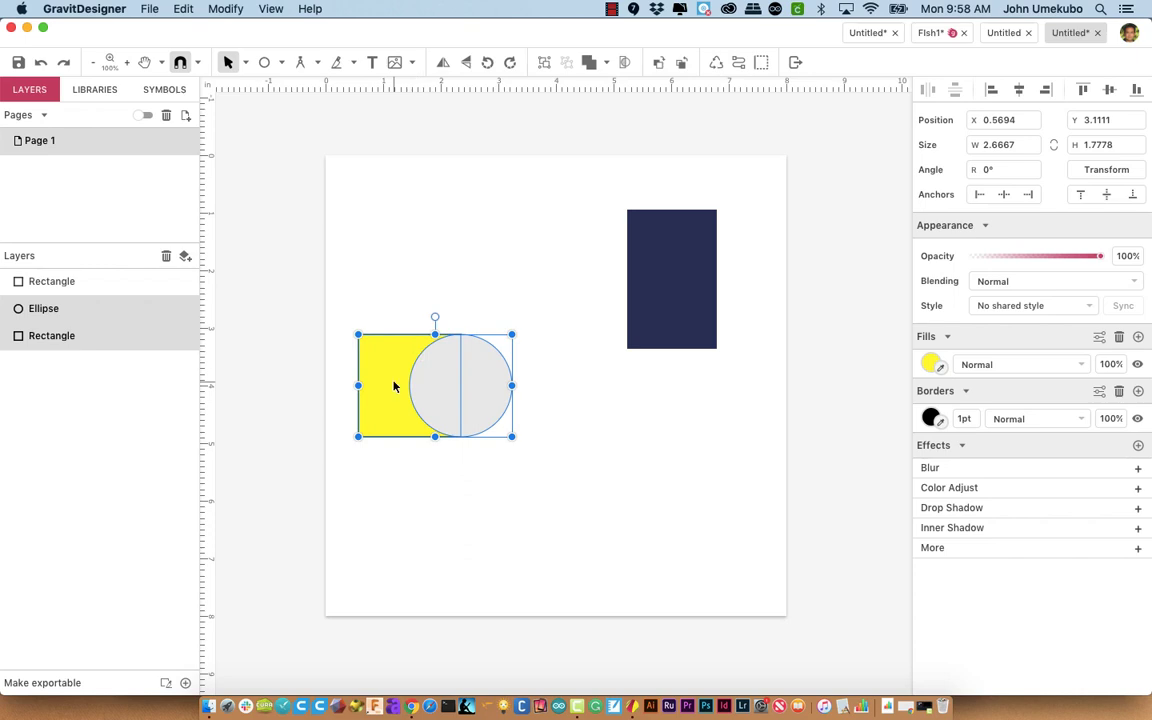
Reselect the yellow square and the overlapping grey circle and merge them again with the Union operation
left_click(478, 321)
left_click_drag(406, 311, 452, 365)
left_click(606, 63)
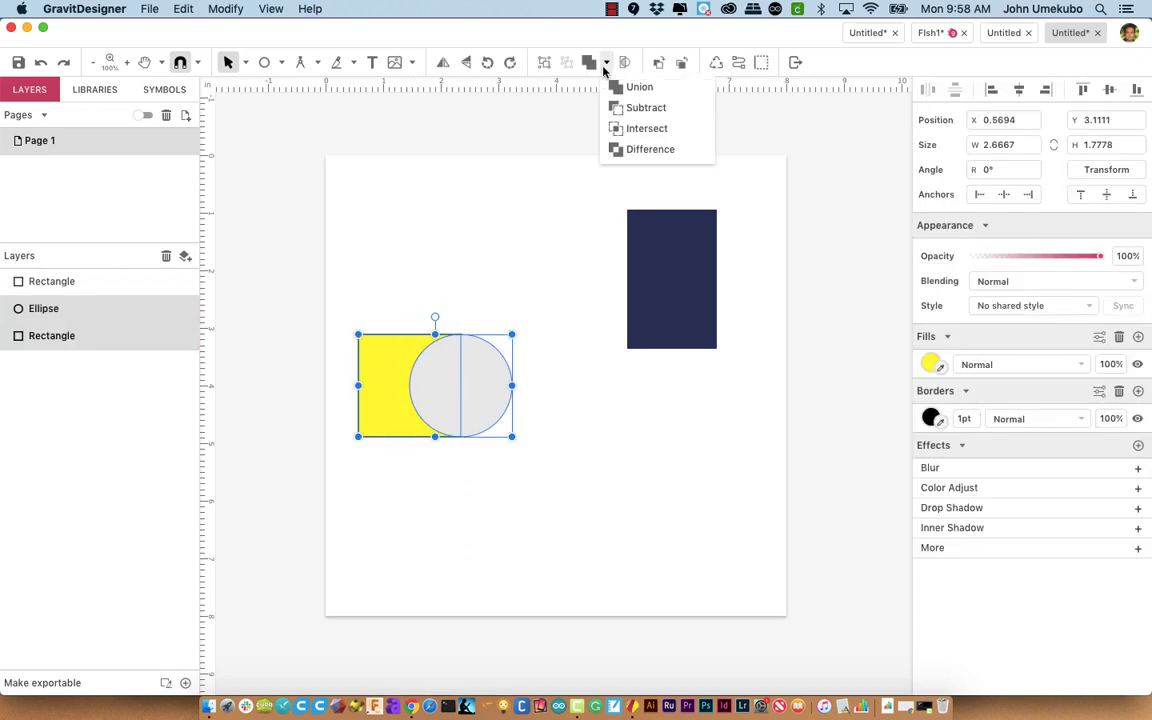
left_click(613, 88)
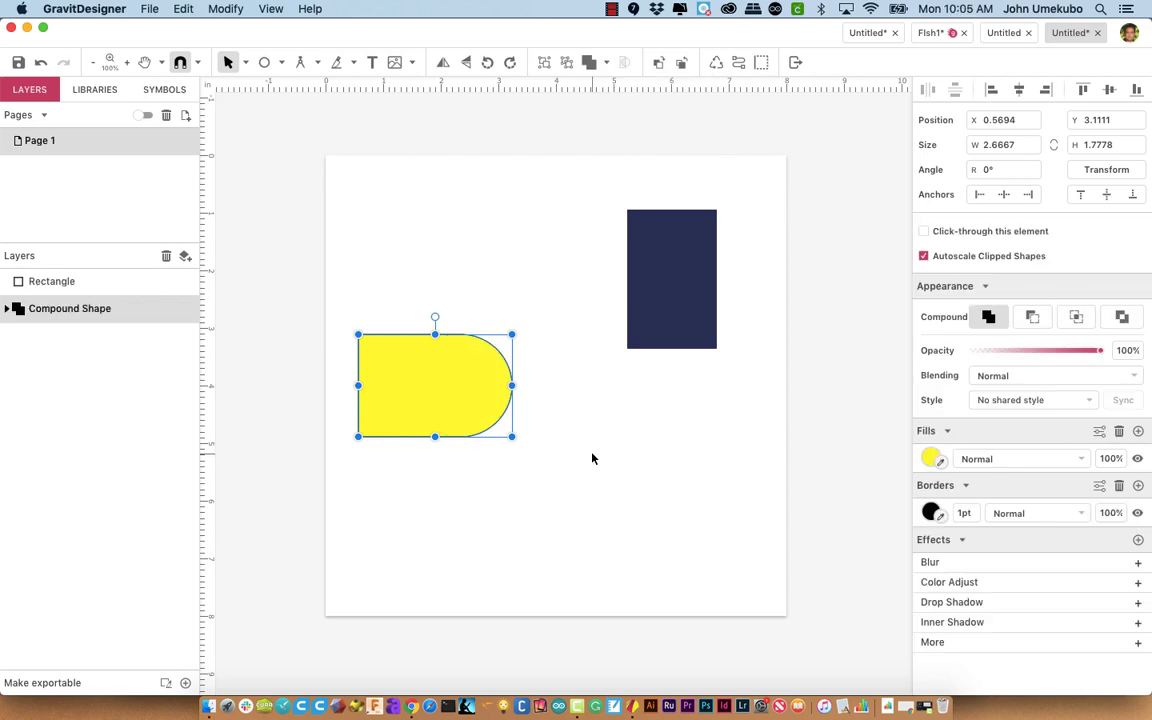
Reselect the compound shape and undo the union of the yellow square and grey circle
left_click(606, 64)
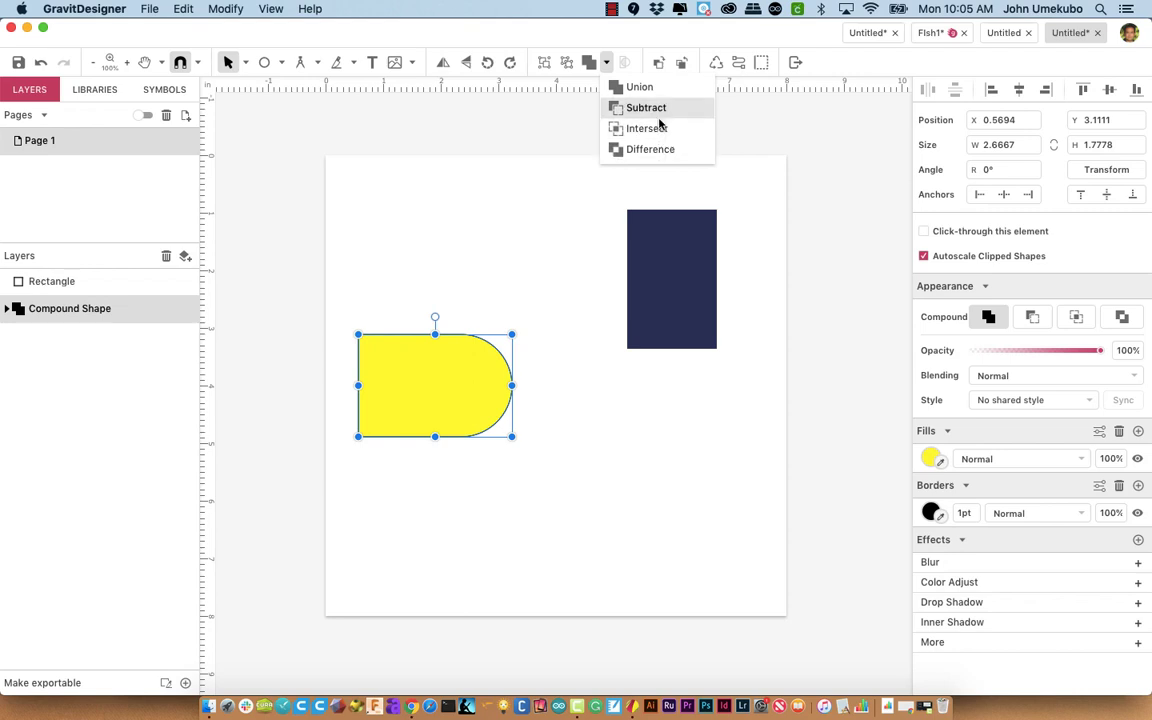
left_click(515, 199)
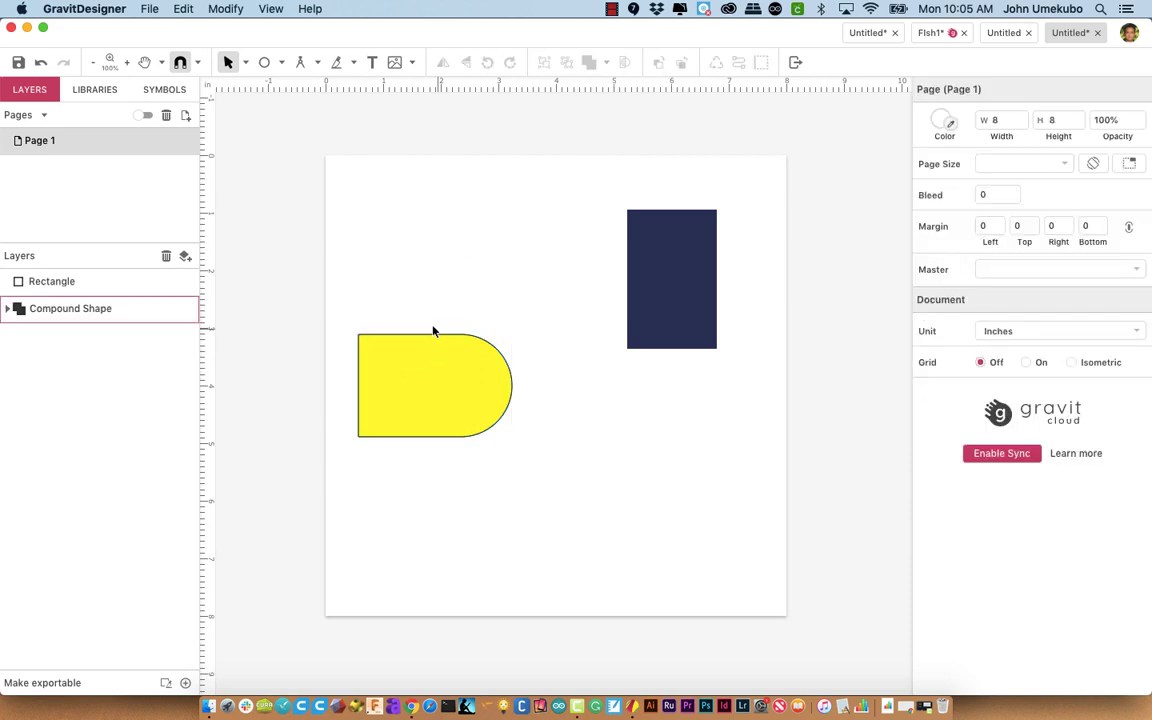
left_click(442, 355)
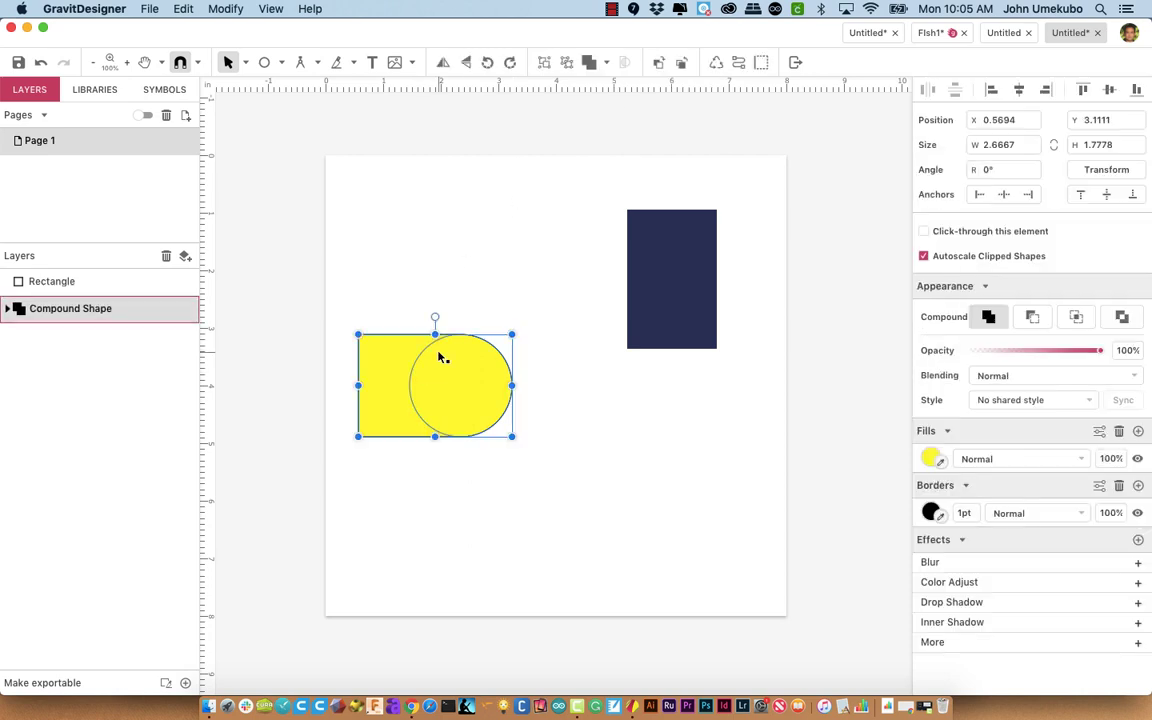
left_click(40, 62)
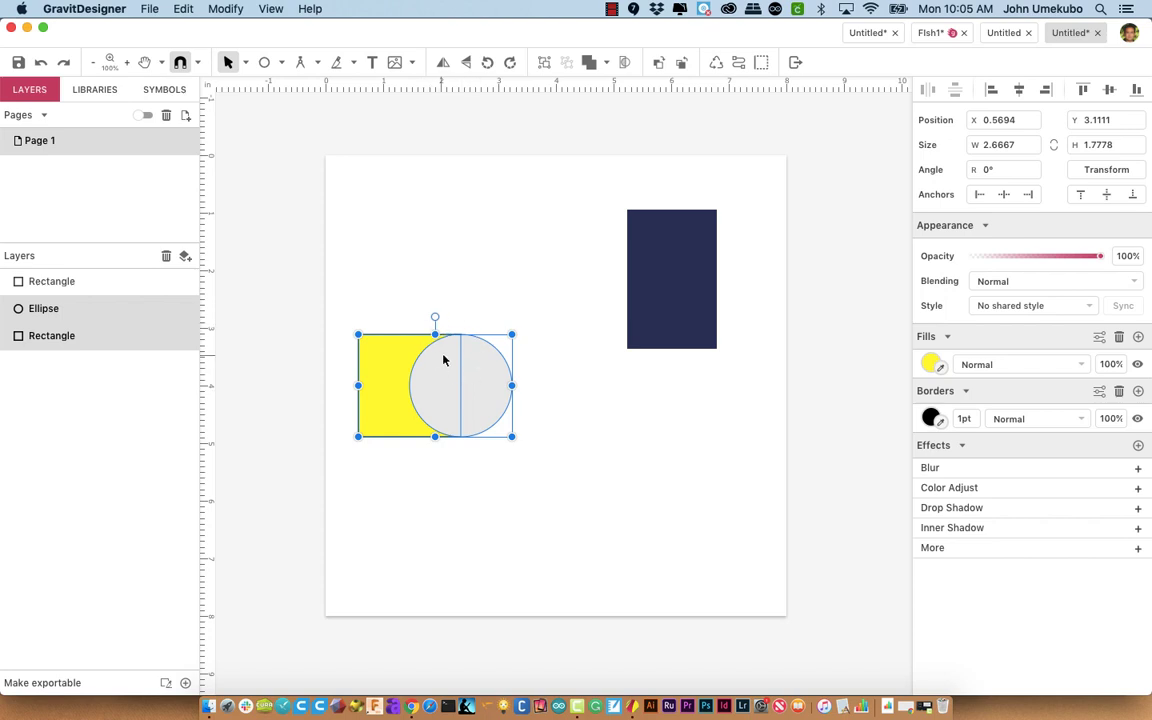
Try the Subtract operation to cut the grey circle out of the yellow square, and undo it
left_click(606, 64)
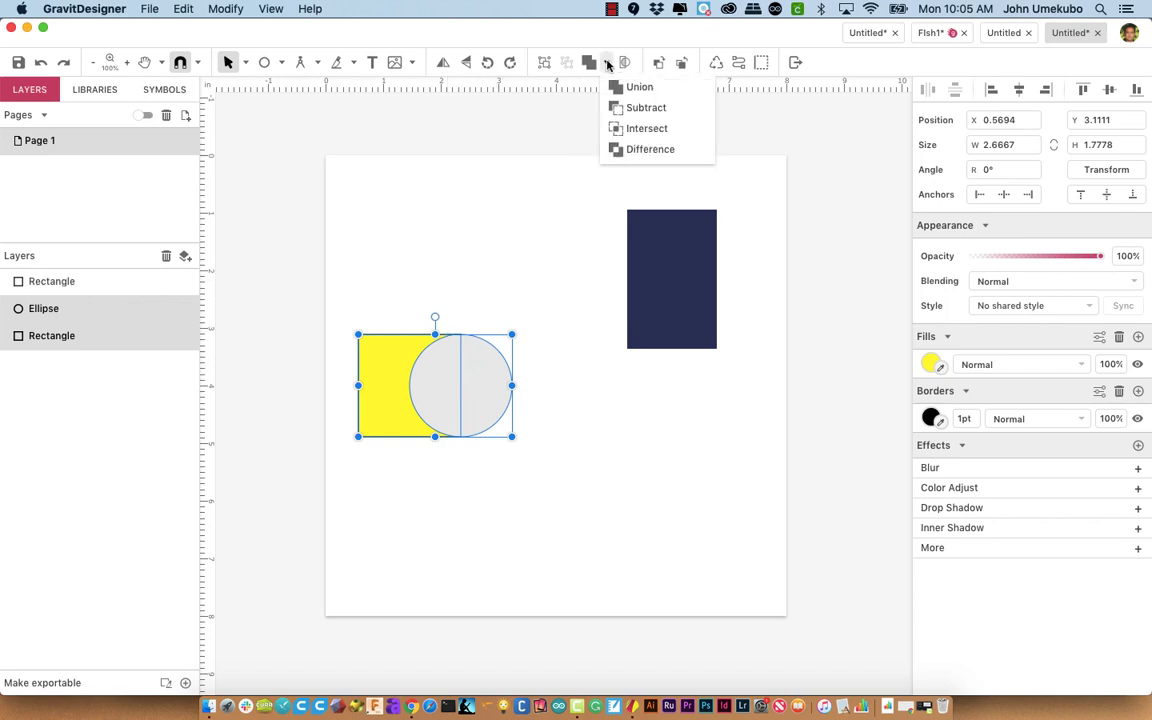
left_click(645, 108)
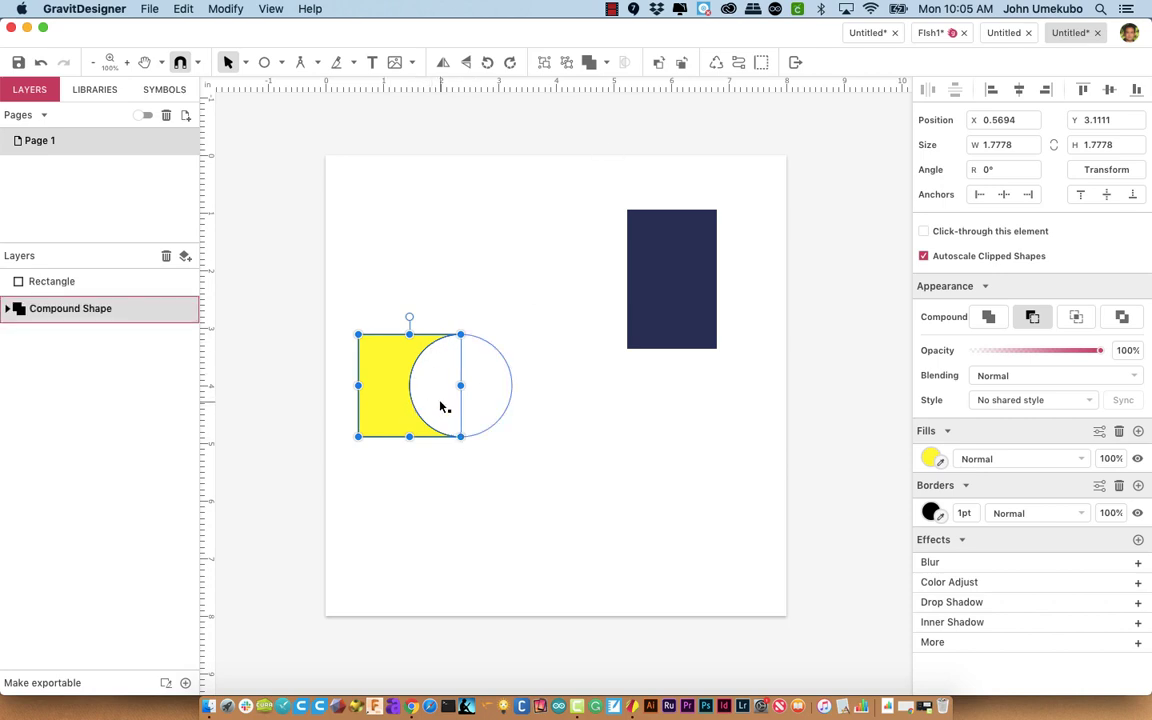
left_click(41, 62)
Combine the yellow square and the overlapping grey circle with the Intersect operation, and clear the selection
left_click(606, 62)
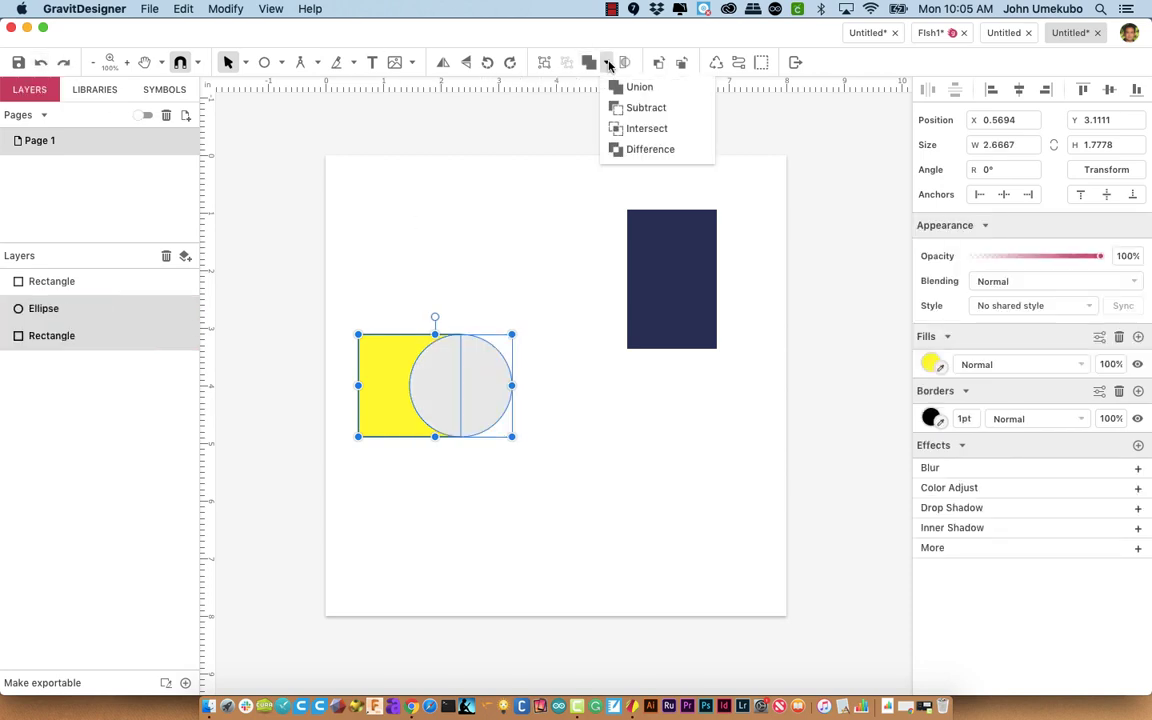
left_click(644, 128)
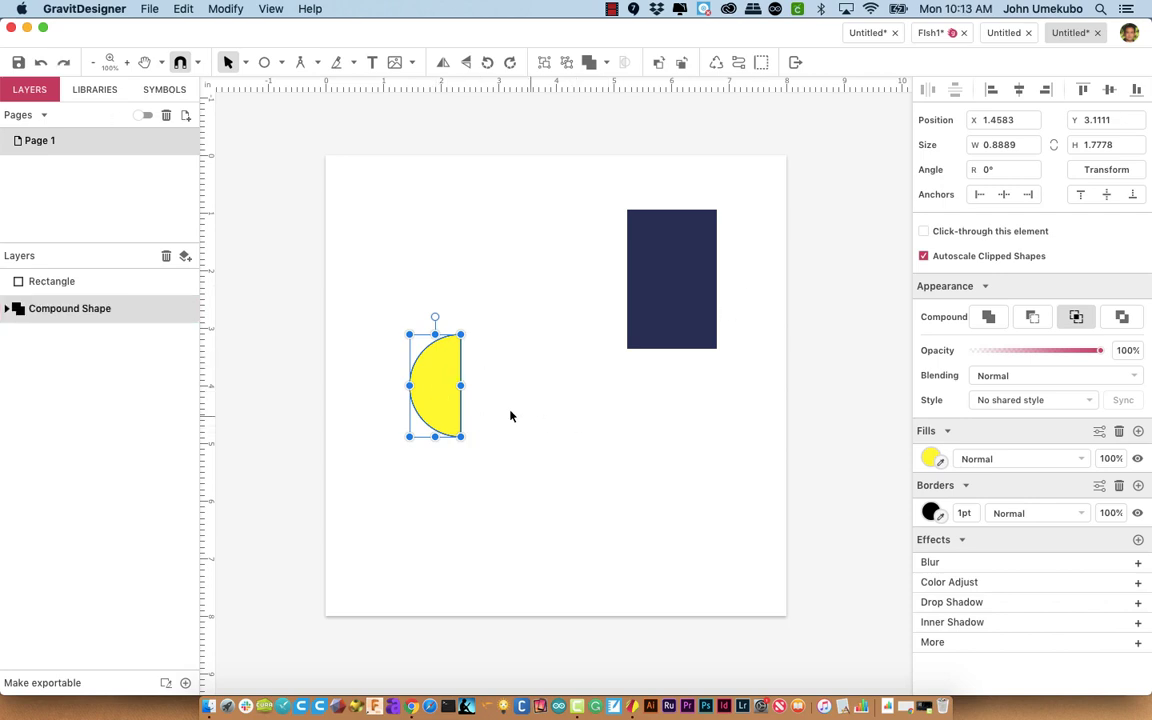
left_click(607, 63)
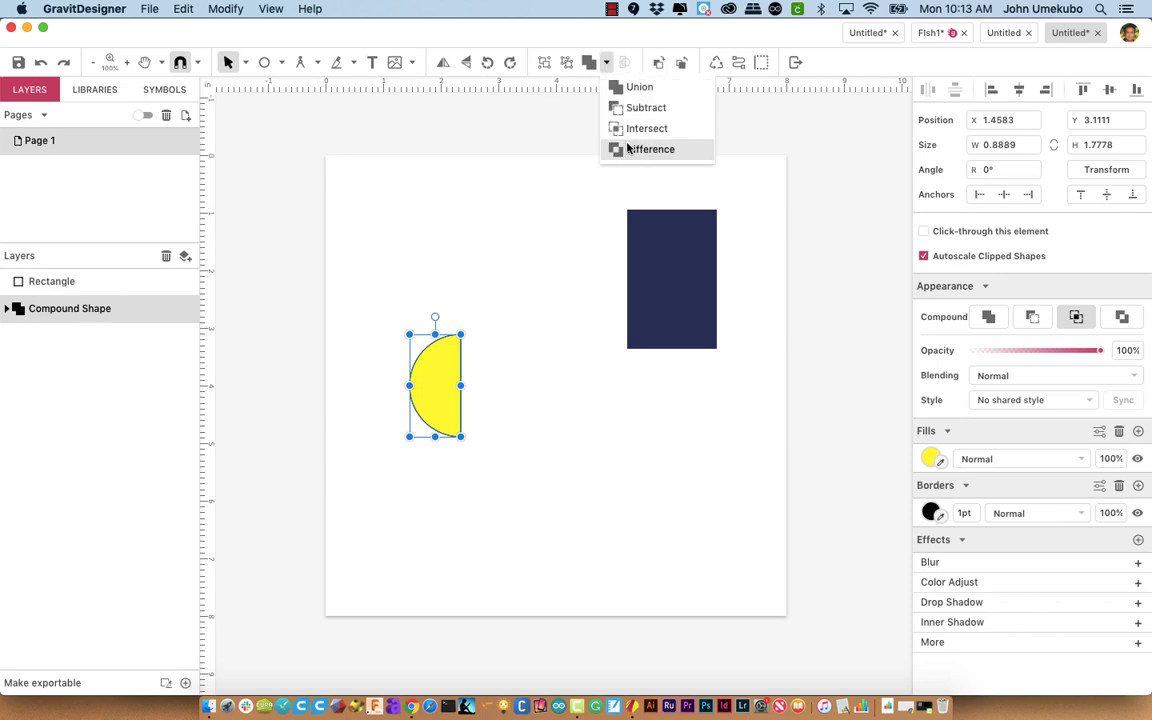
left_click(448, 325)
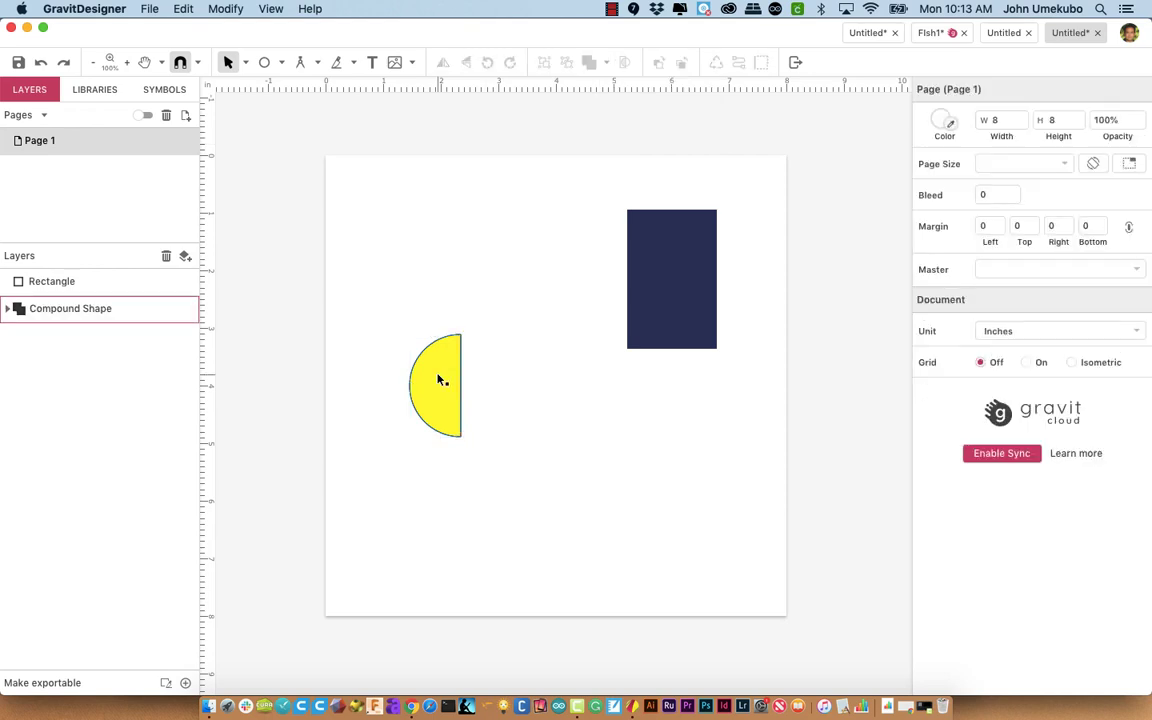
Move the yellow half circle across the navy rectangle's lower edge, at about X 5.57, Y 2.35 in, and combine both shapes with Difference
left_click_drag(442, 378, 676, 338)
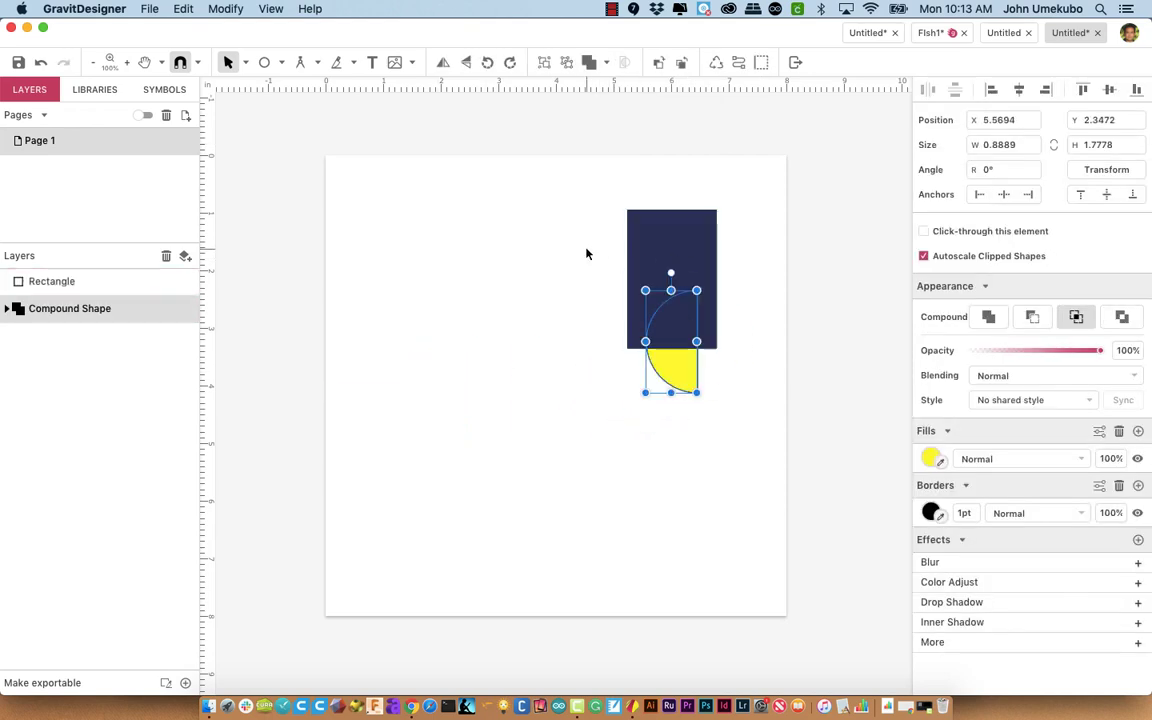
left_click_drag(587, 254, 748, 375)
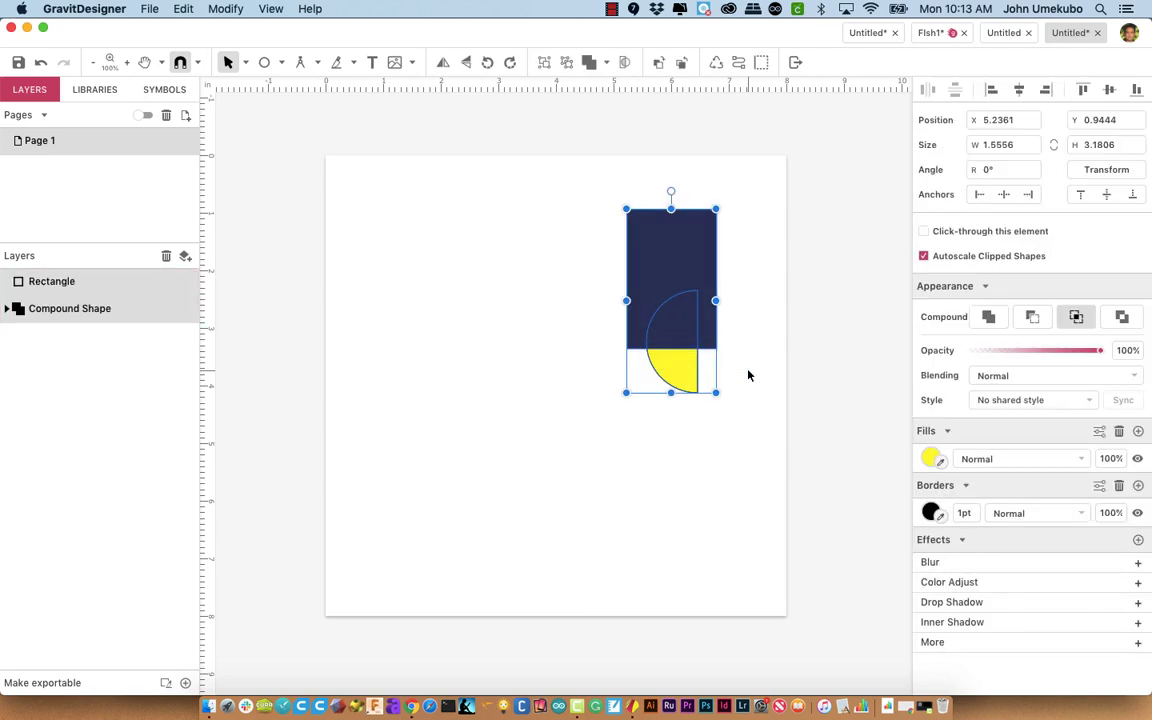
left_click(606, 62)
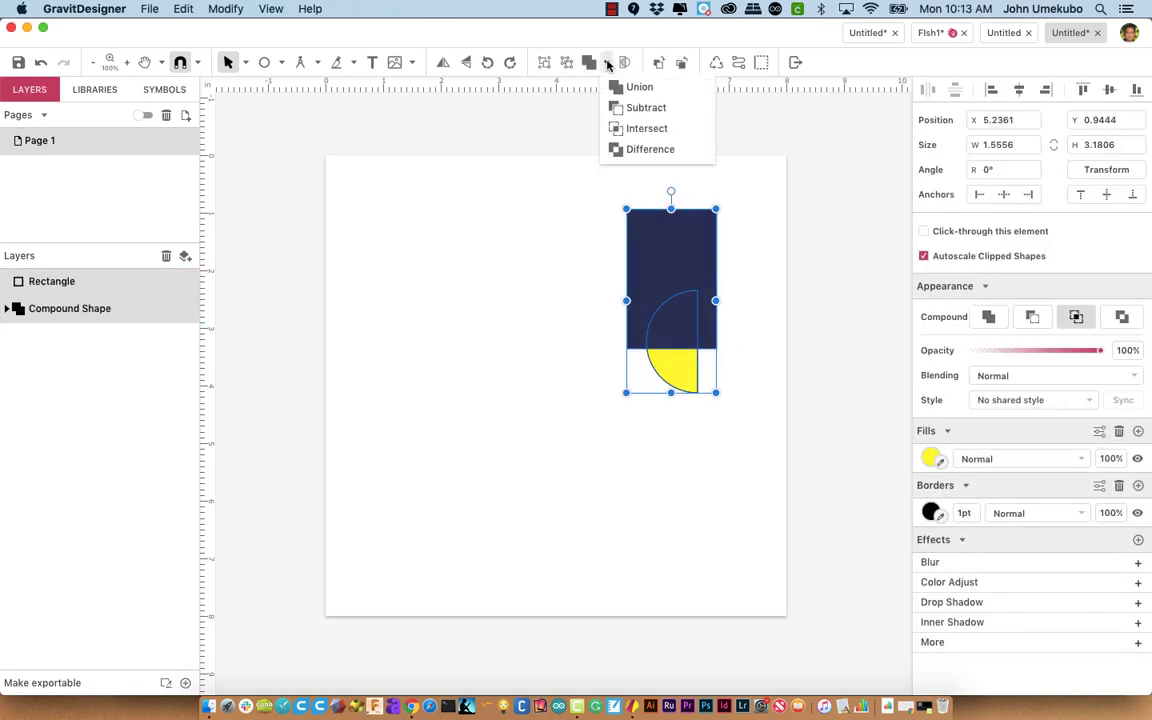
left_click(640, 150)
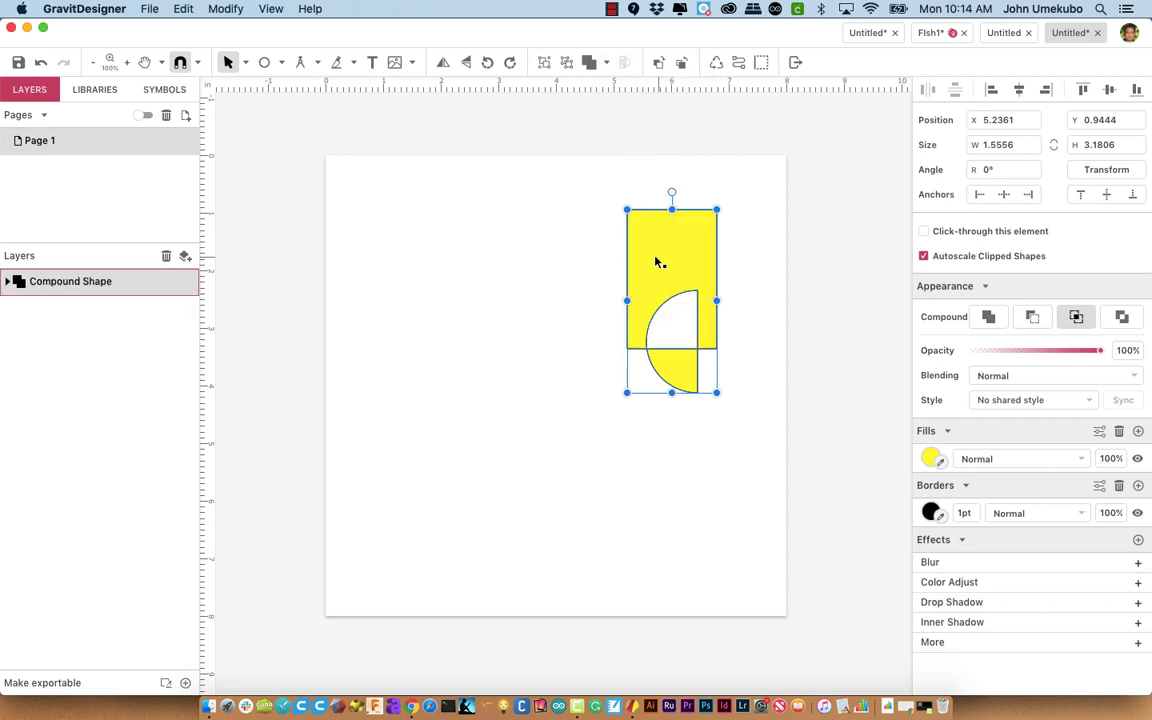